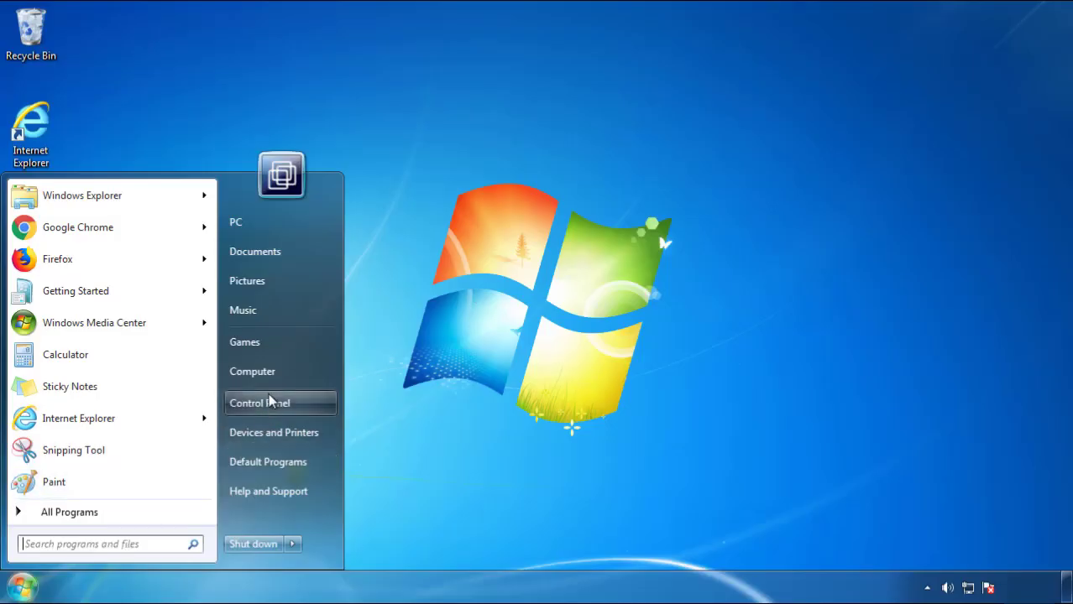
- Open Programs and Features and sort installed programs by Installed On, newest first
click(269, 400)
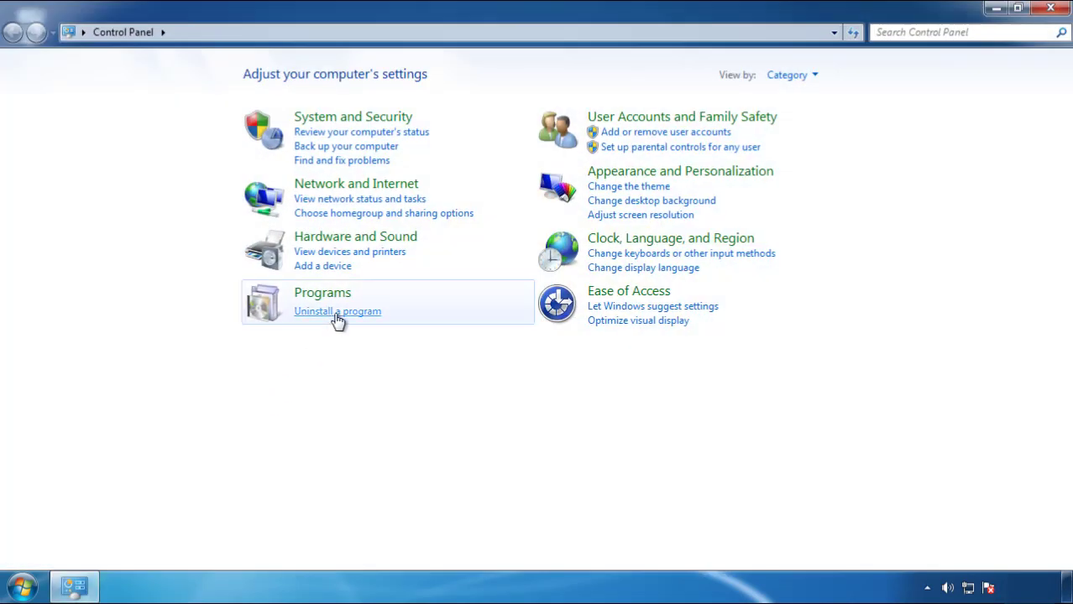
click(336, 320)
click(633, 161)
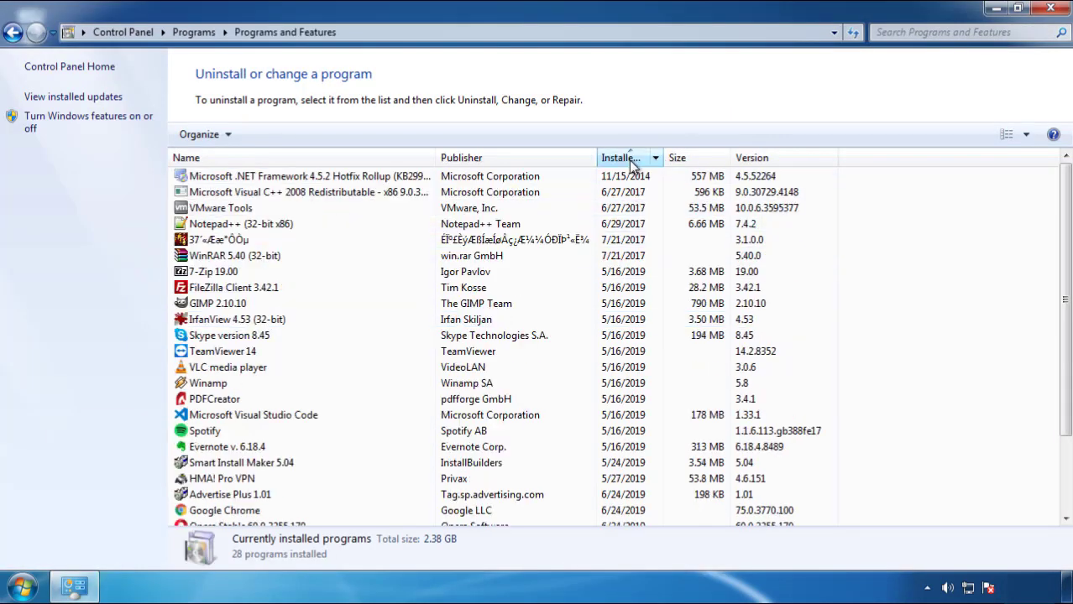
click(629, 160)
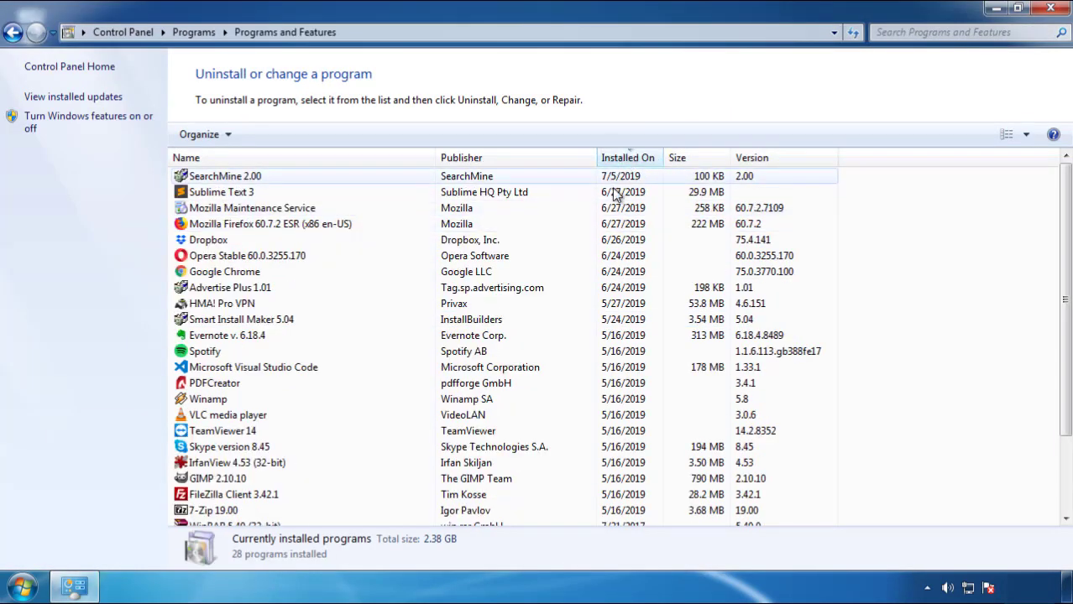
- Uninstall SearchMine 2.00 and finish its uninstall wizard
click(227, 177)
click(267, 135)
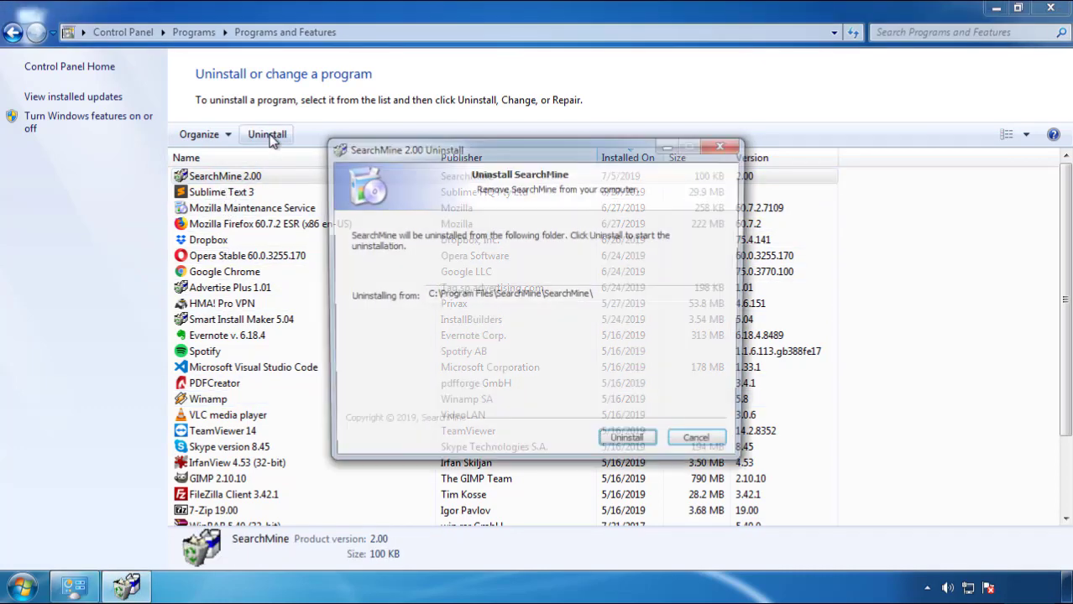
click(622, 442)
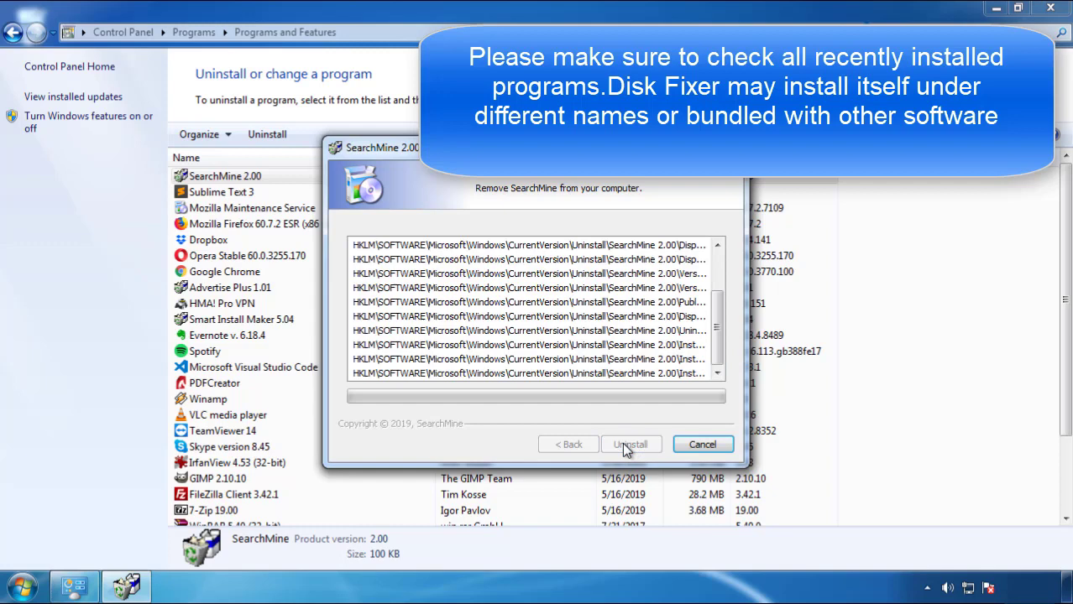
click(622, 442)
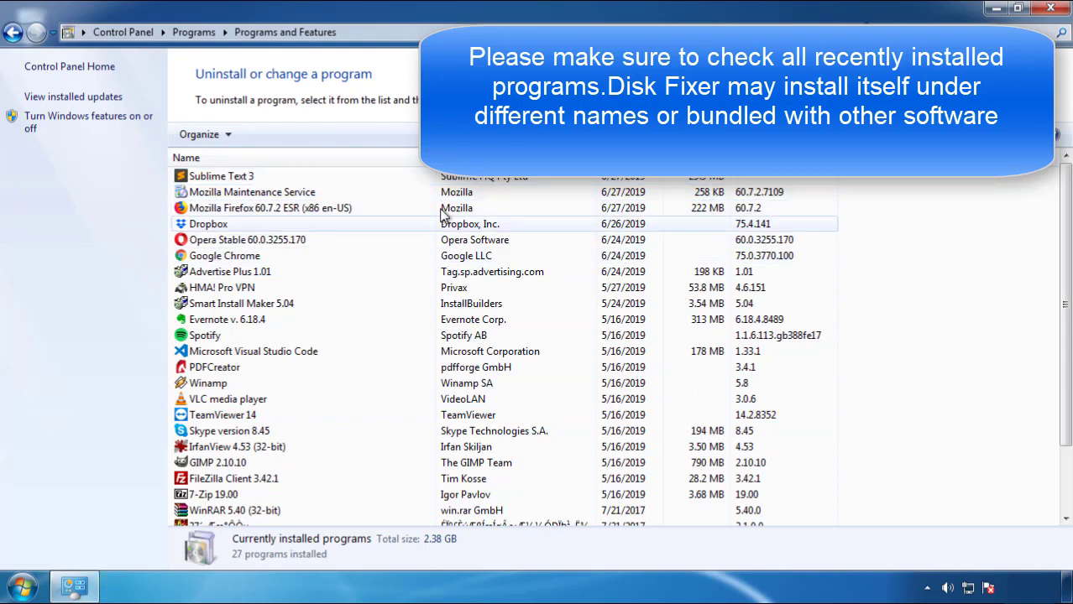
- Close the installed programs window and restart Windows from the Start menu's power options
click(1051, 10)
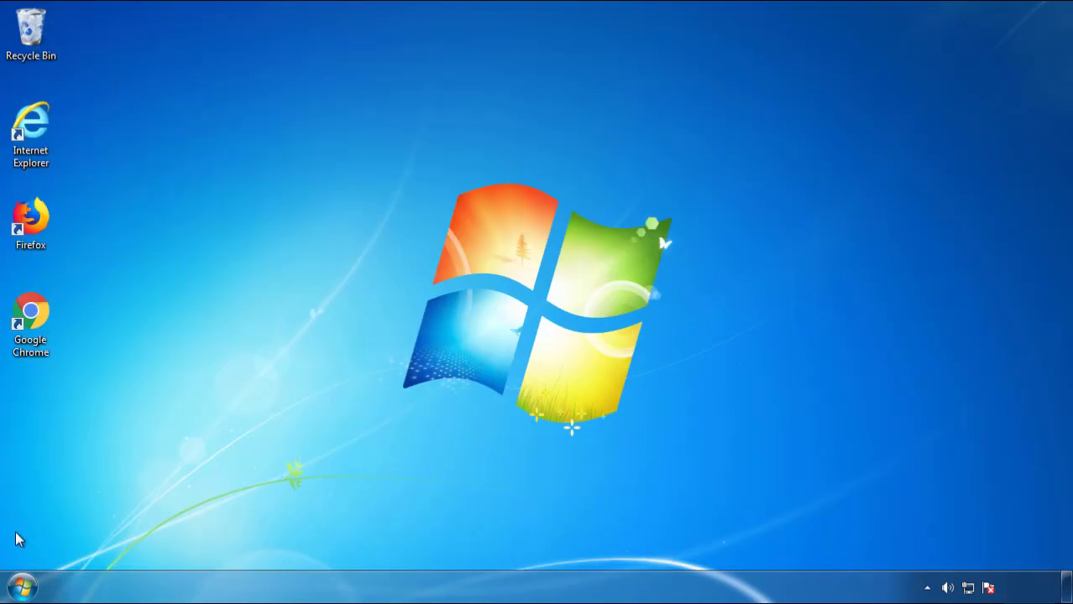
click(22, 586)
click(292, 545)
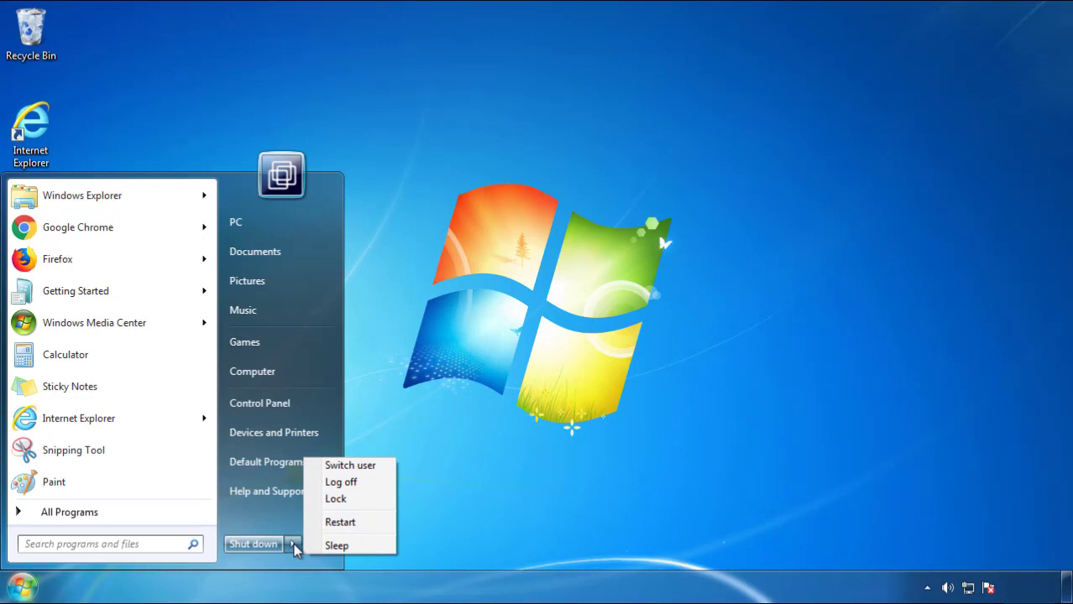
click(555, 495)
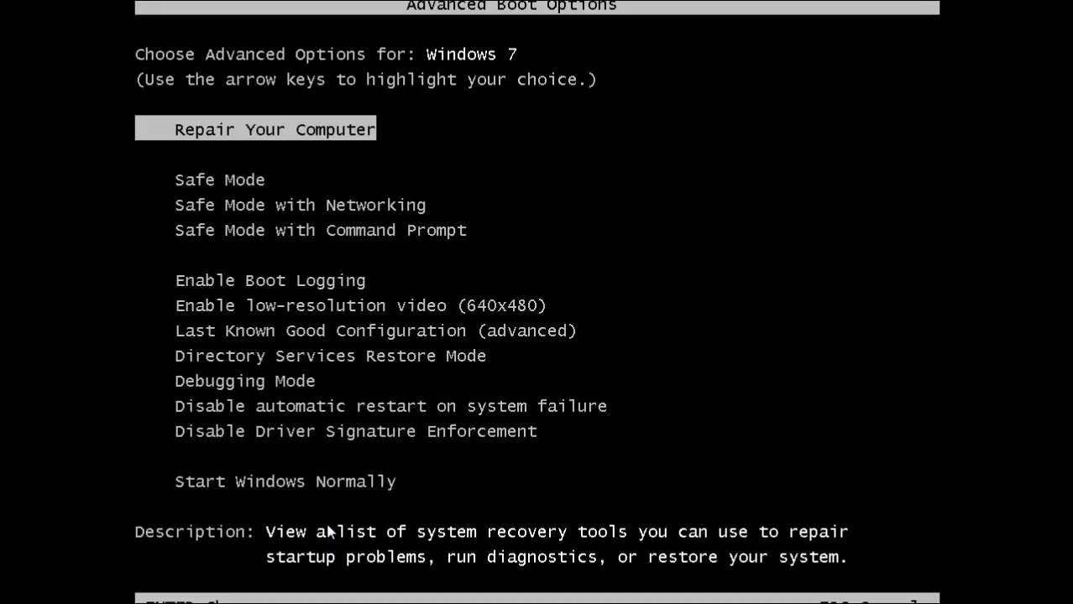
- Boot into Safe Mode, launch Firefox, and decline making it the default browser
key(Down)
key(Return)
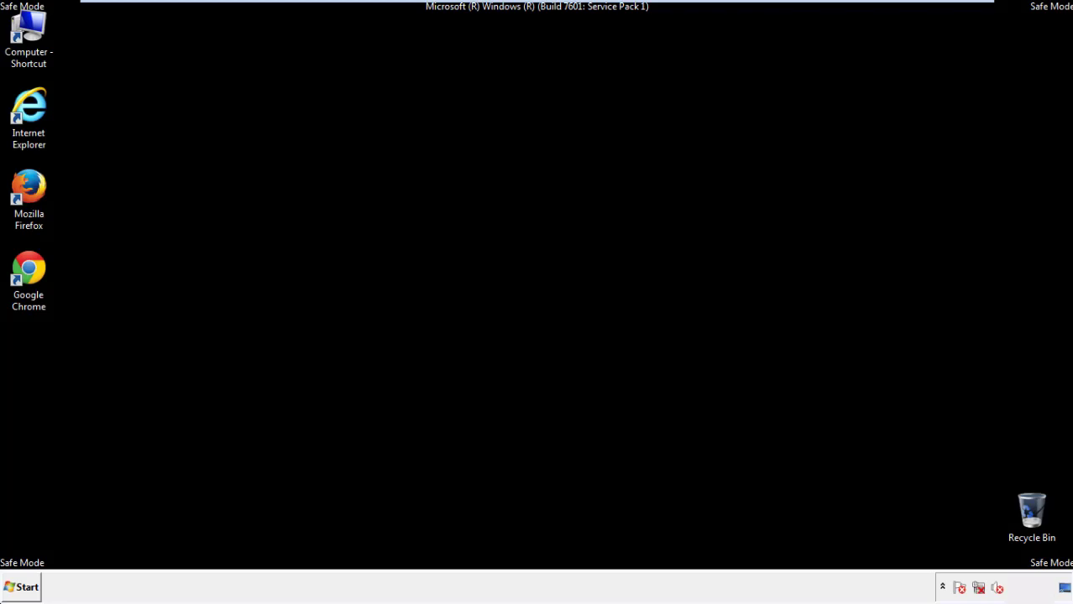
double_click(38, 195)
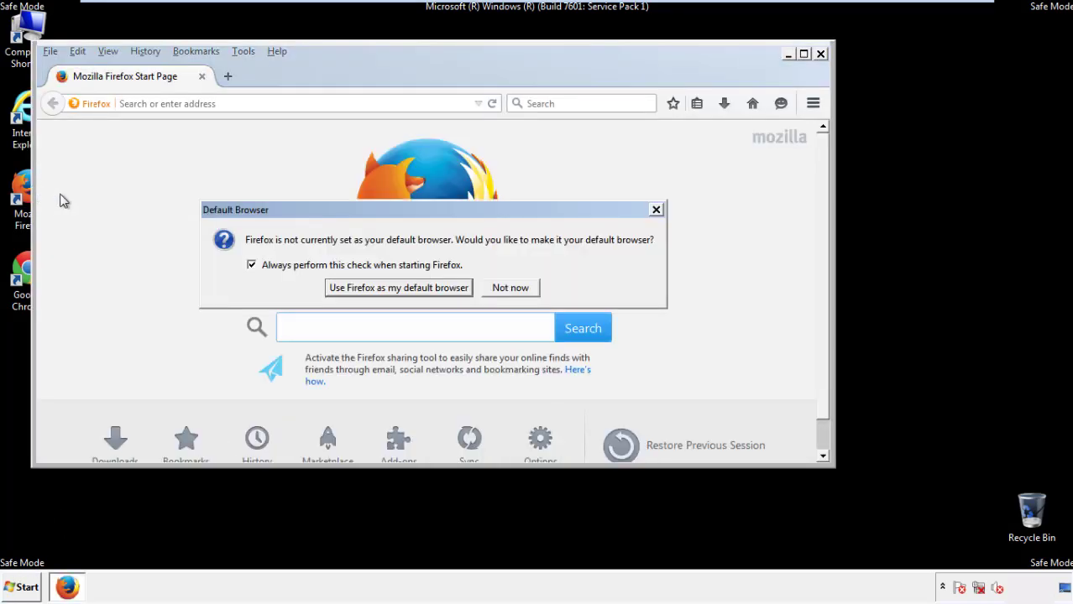
click(518, 288)
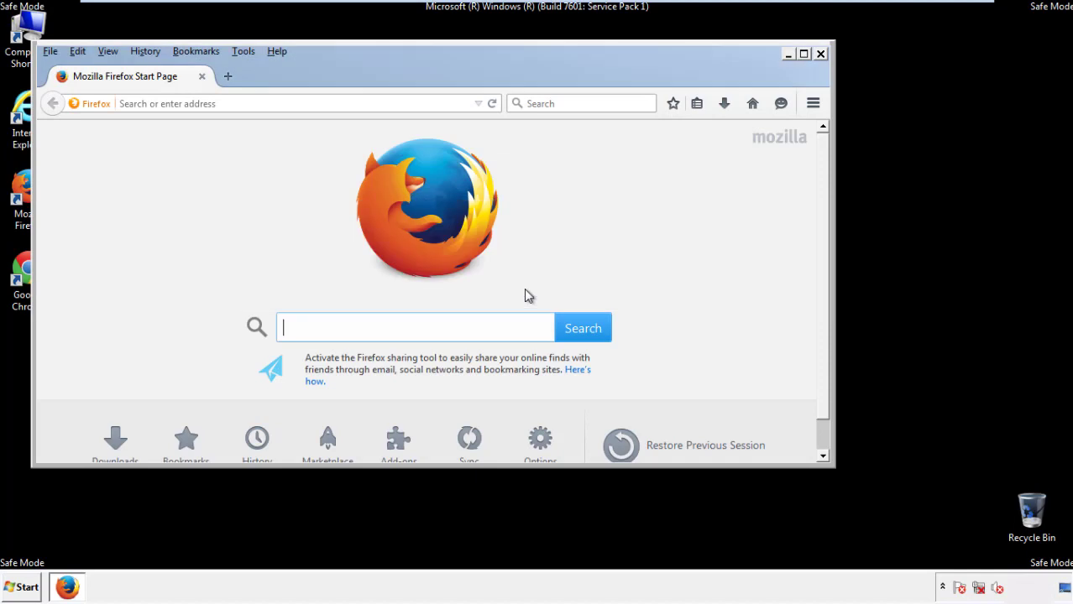
- Make Firefox's Menu Bar visible
right_click(329, 69)
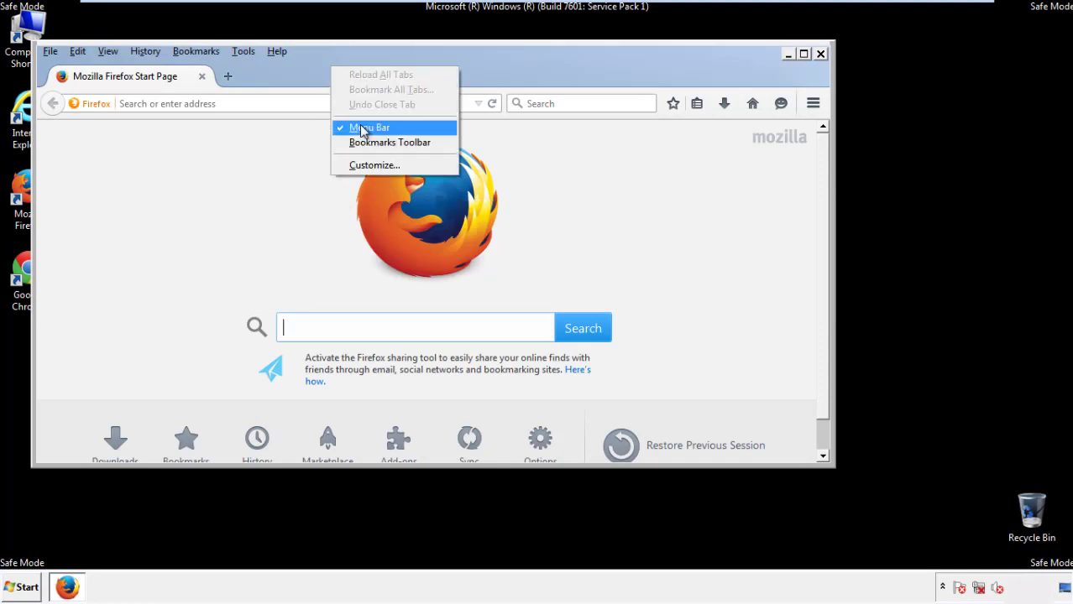
click(358, 127)
right_click(339, 71)
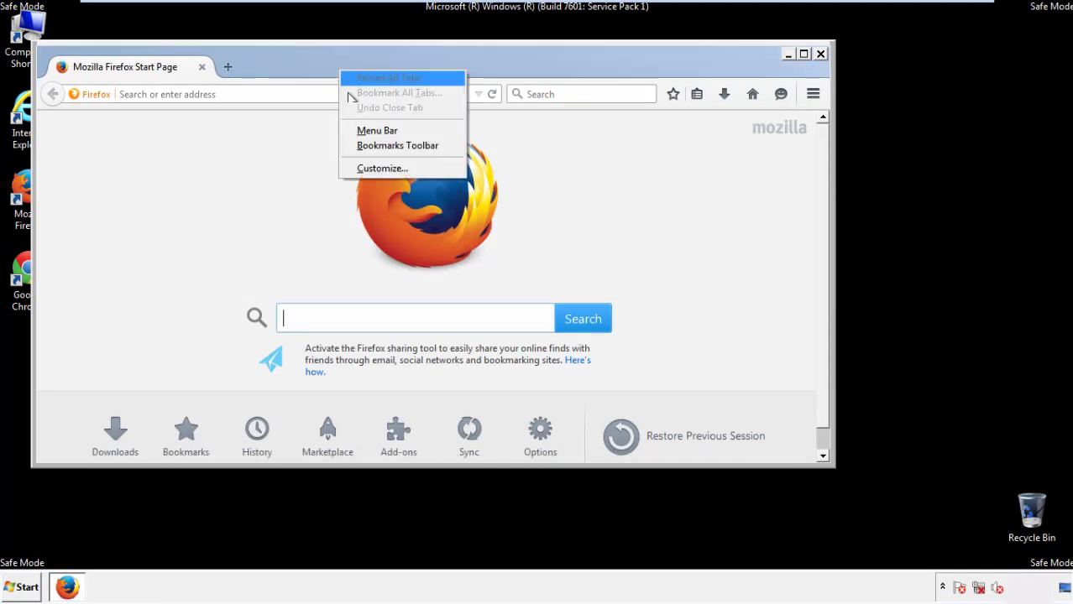
click(362, 133)
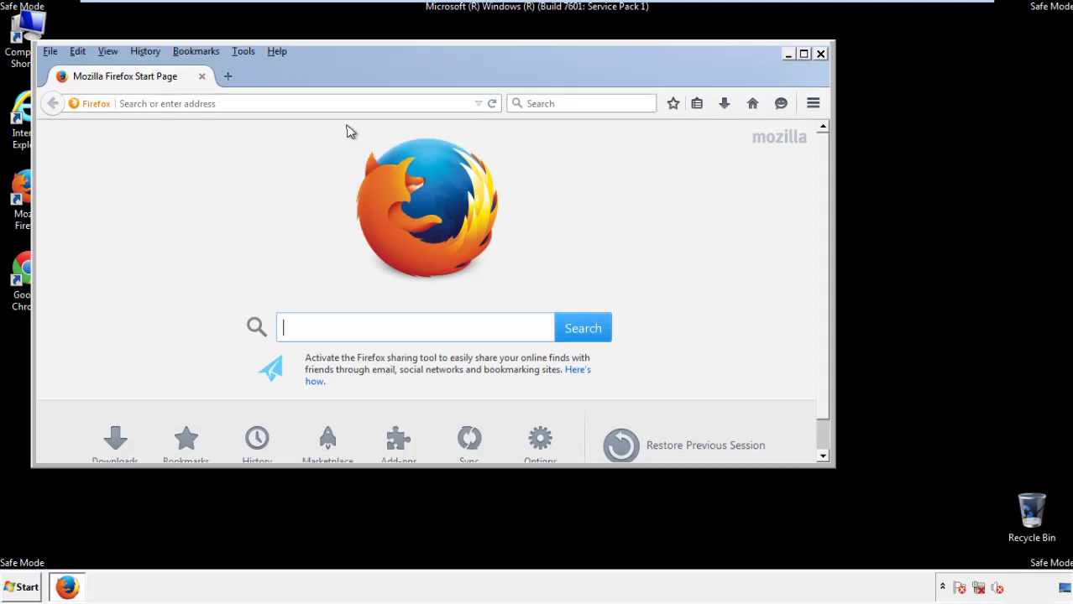
- Clear Firefox's recent history for Everything, including Offline Website Data
click(149, 52)
click(164, 83)
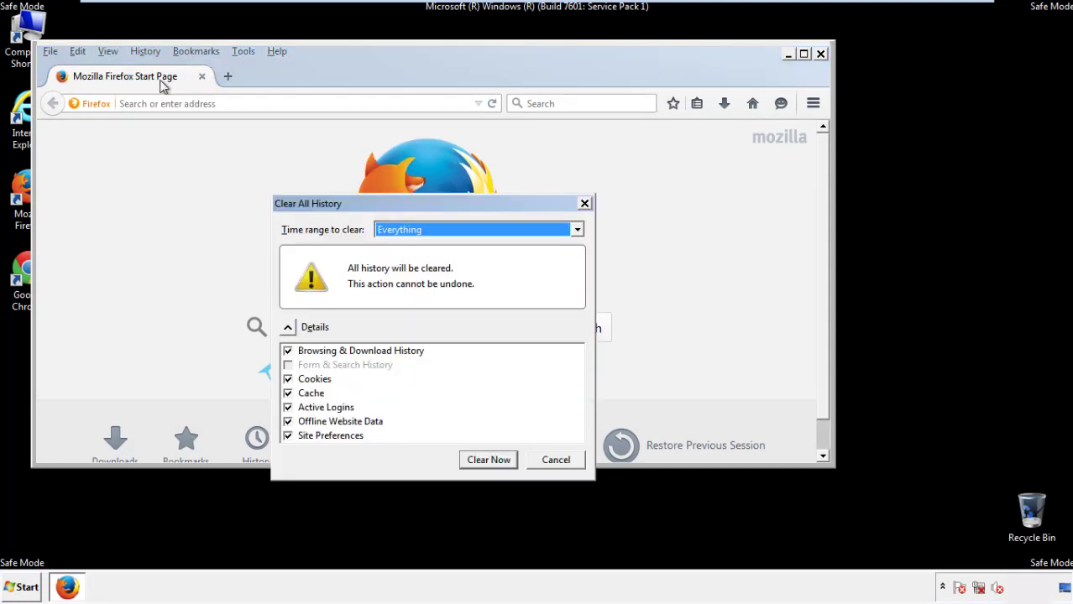
click(399, 233)
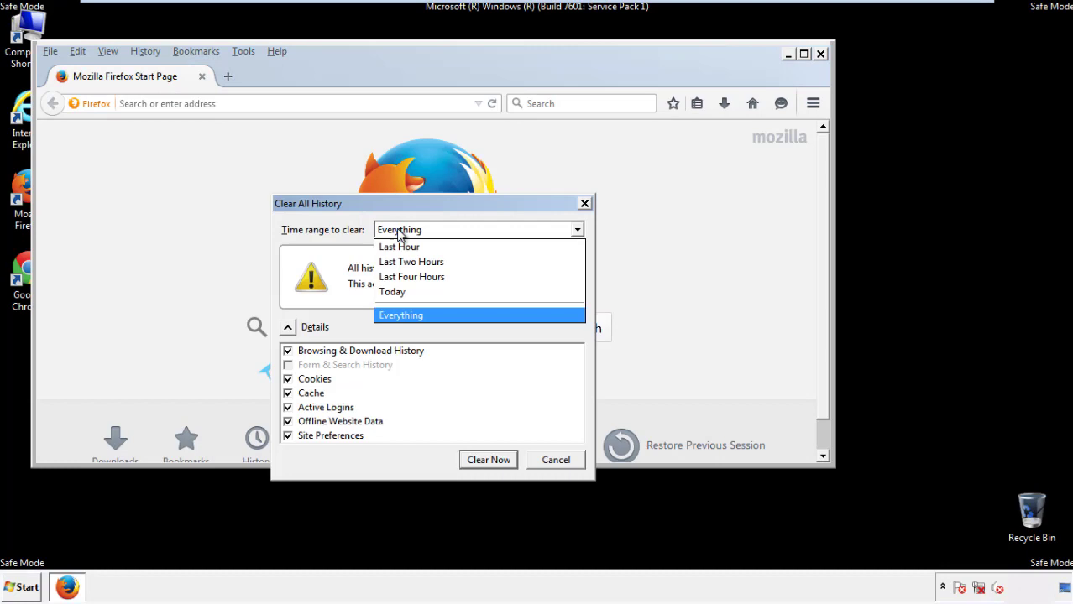
click(402, 315)
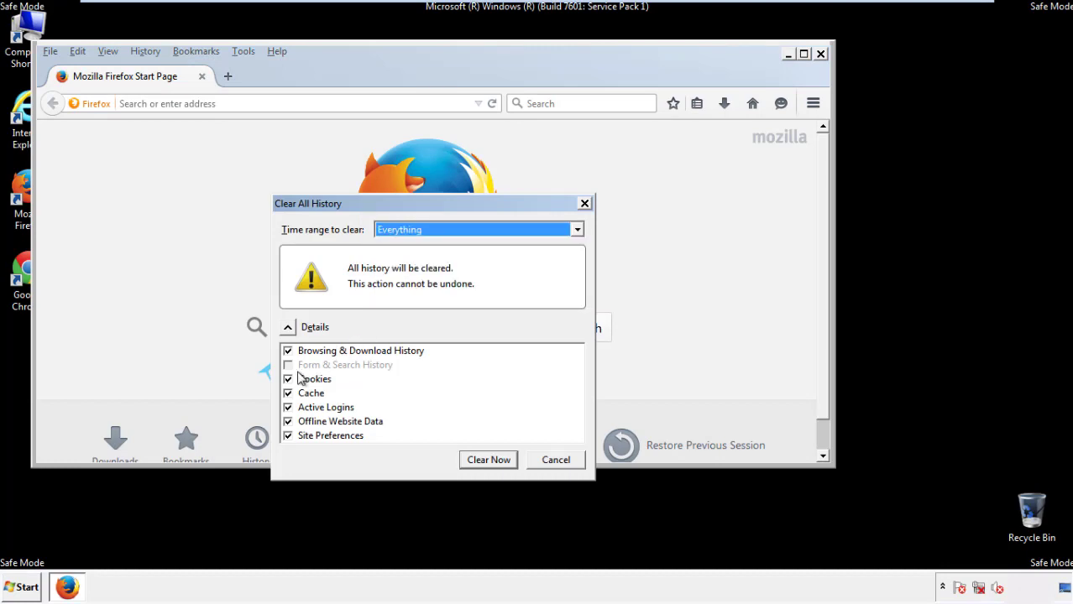
click(287, 421)
click(288, 436)
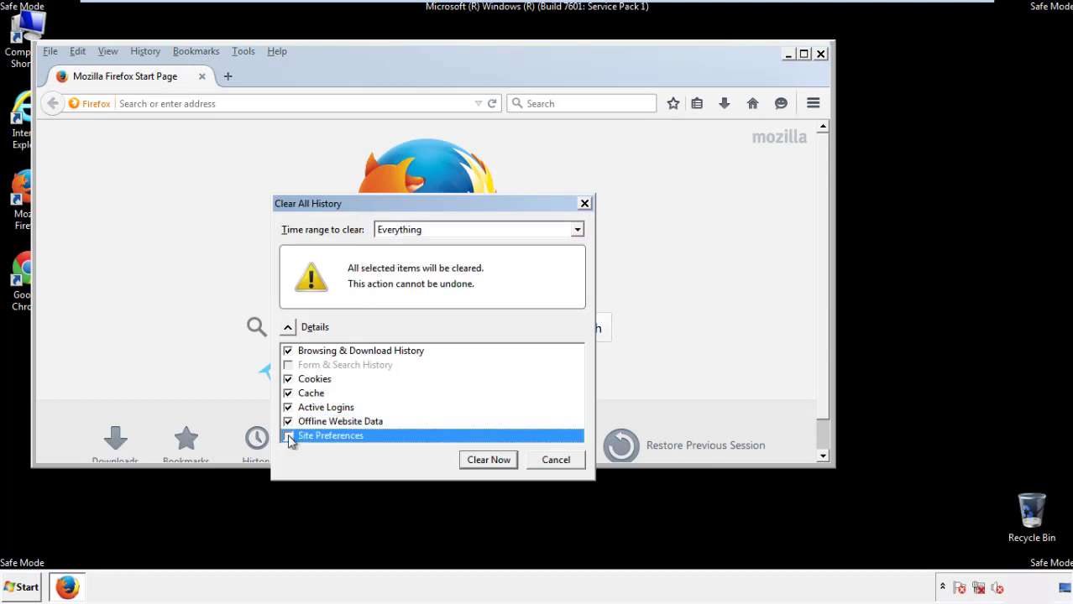
click(487, 462)
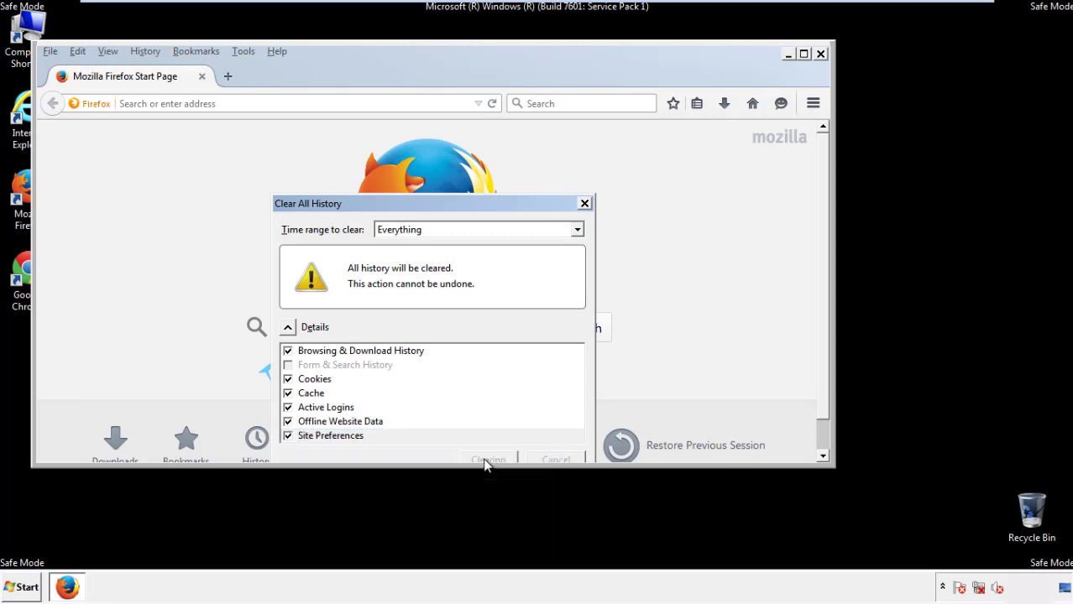
- Refresh Firefox via Troubleshooting Information, finish the import, decline default browser, and close it
click(277, 51)
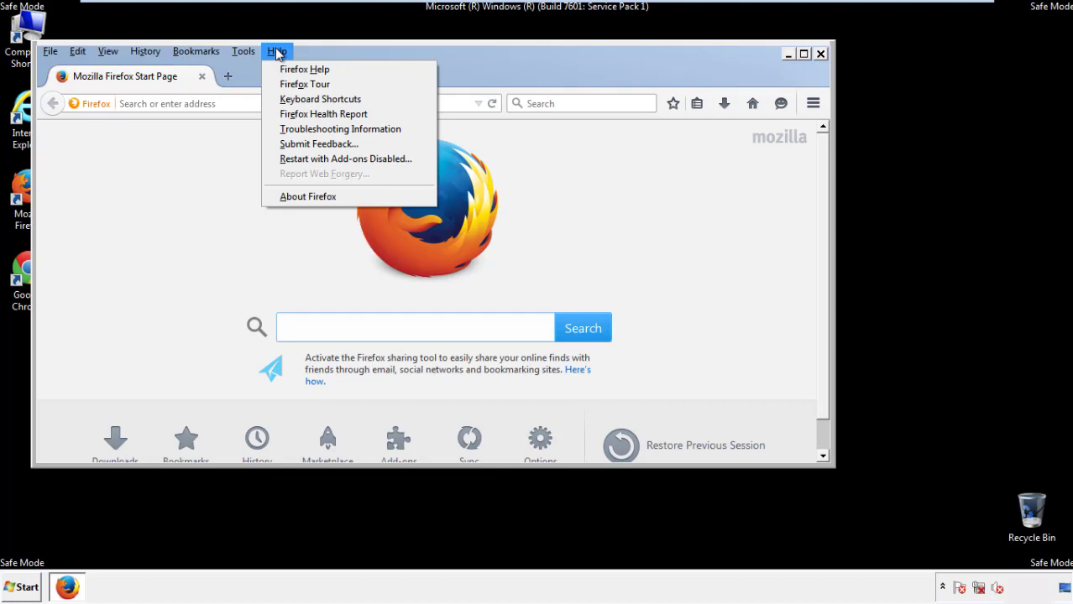
click(311, 128)
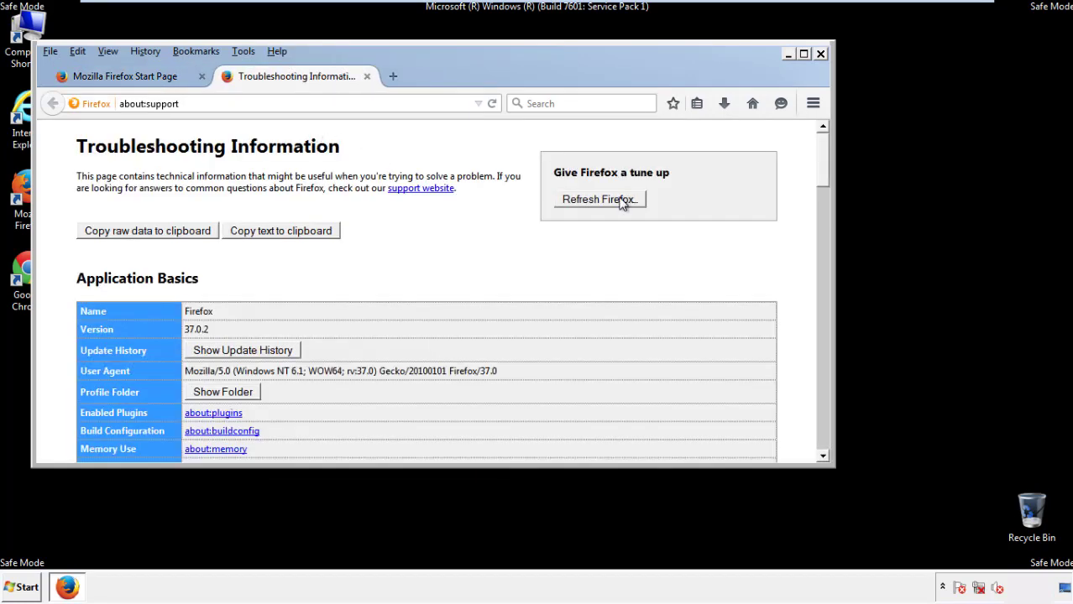
click(622, 203)
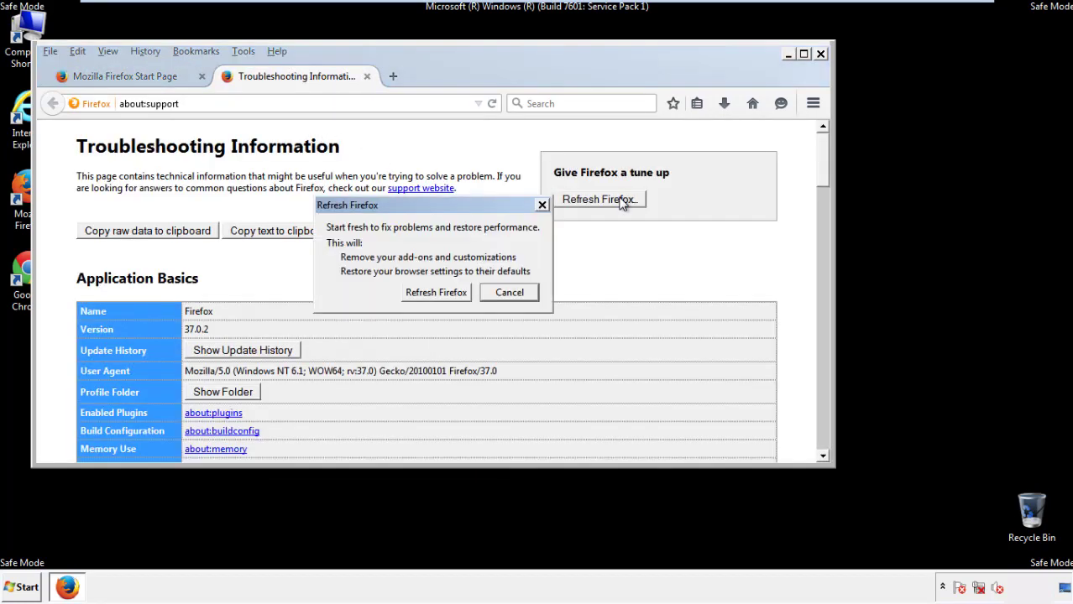
click(438, 294)
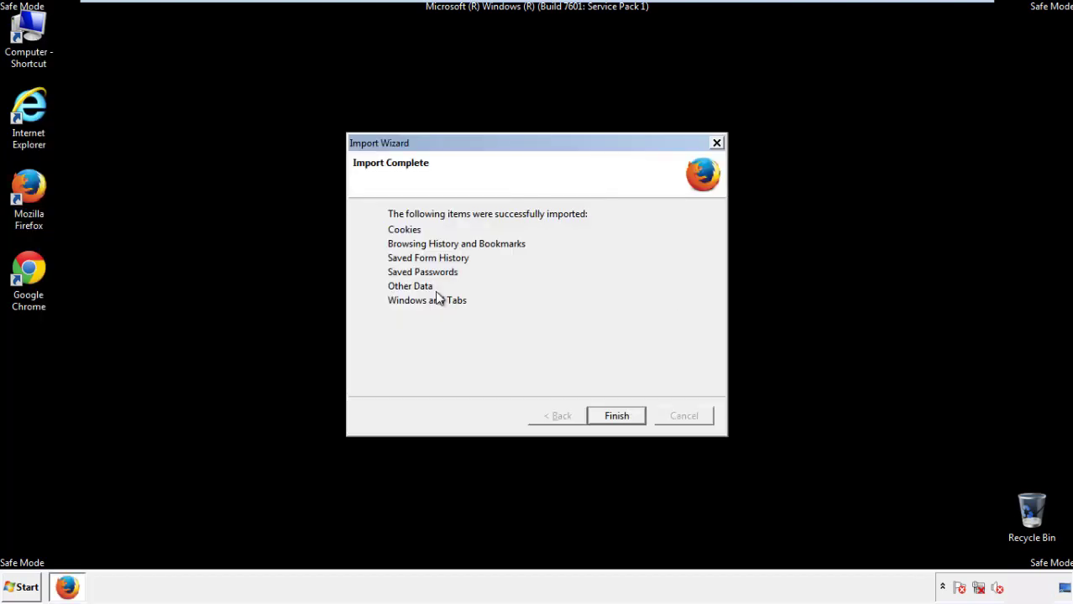
click(616, 417)
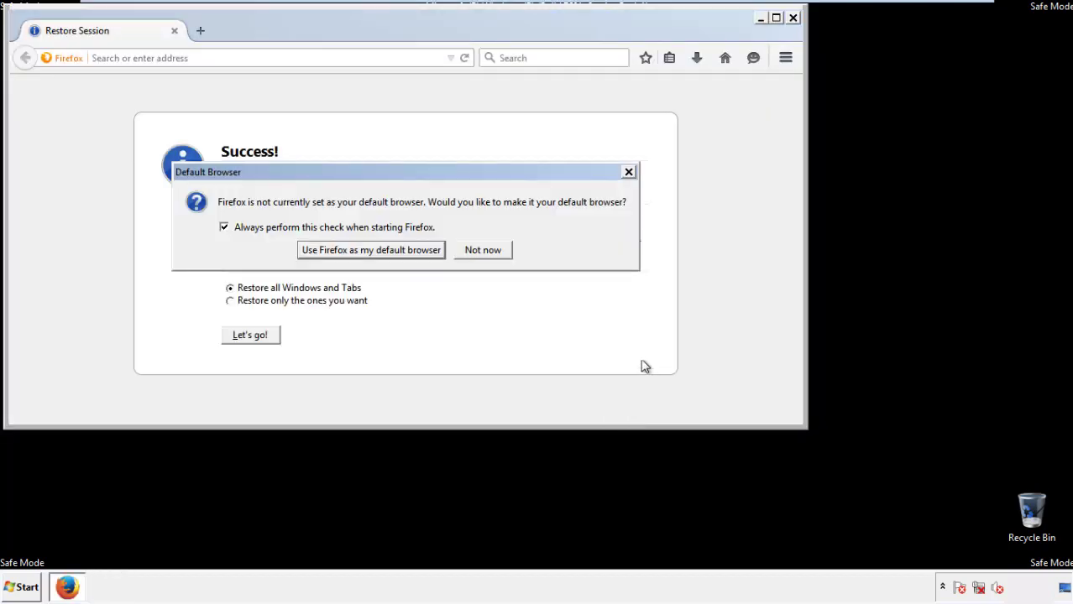
click(484, 250)
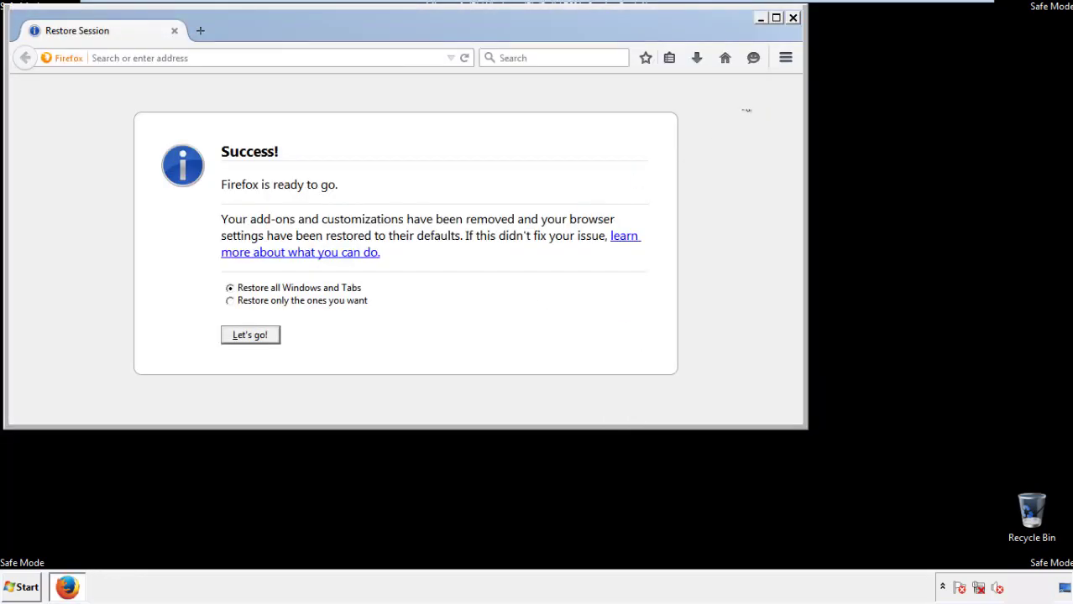
click(792, 18)
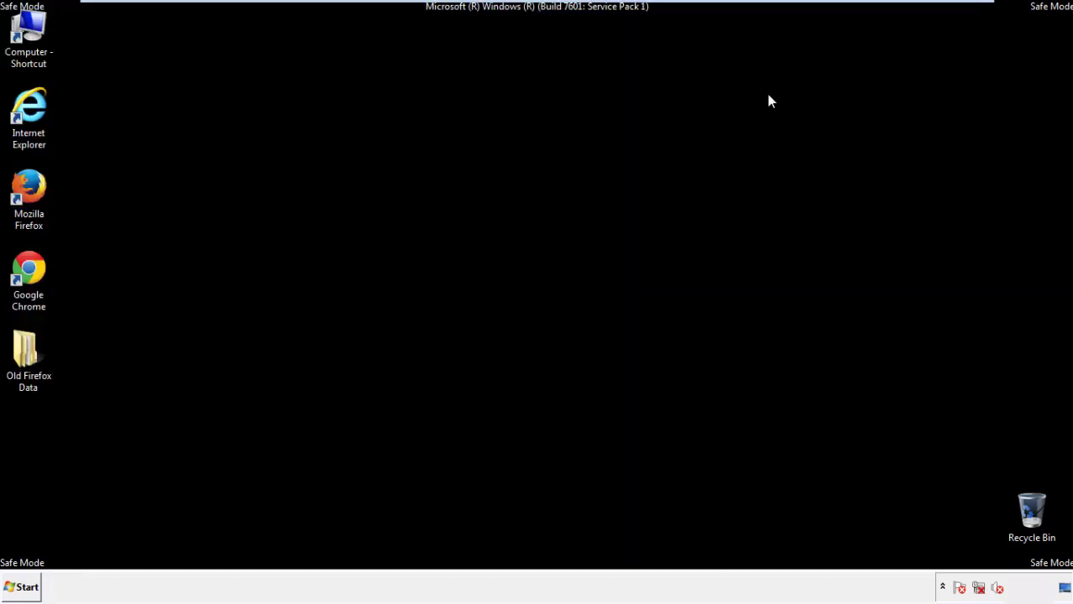
- Launch Chrome, stop the default-browser prompt, and go to Settings' History page
click(25, 267)
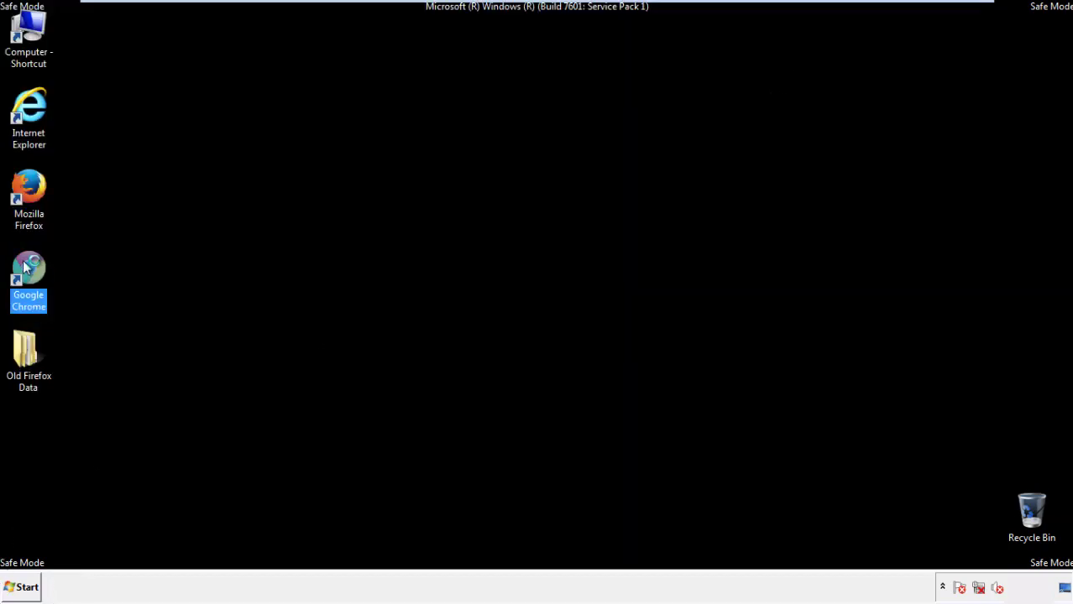
double_click(25, 264)
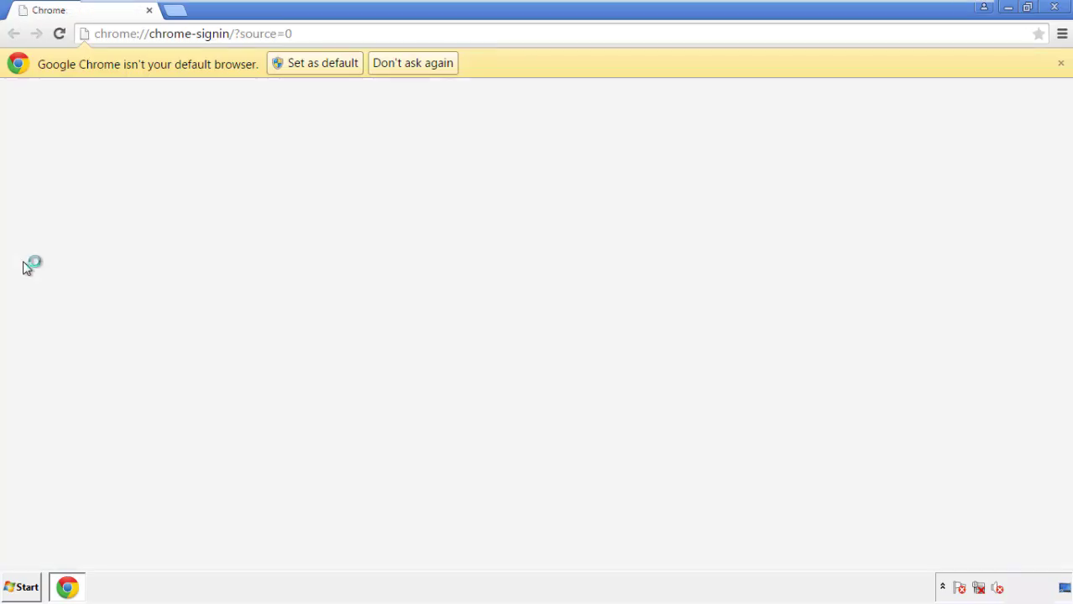
click(431, 66)
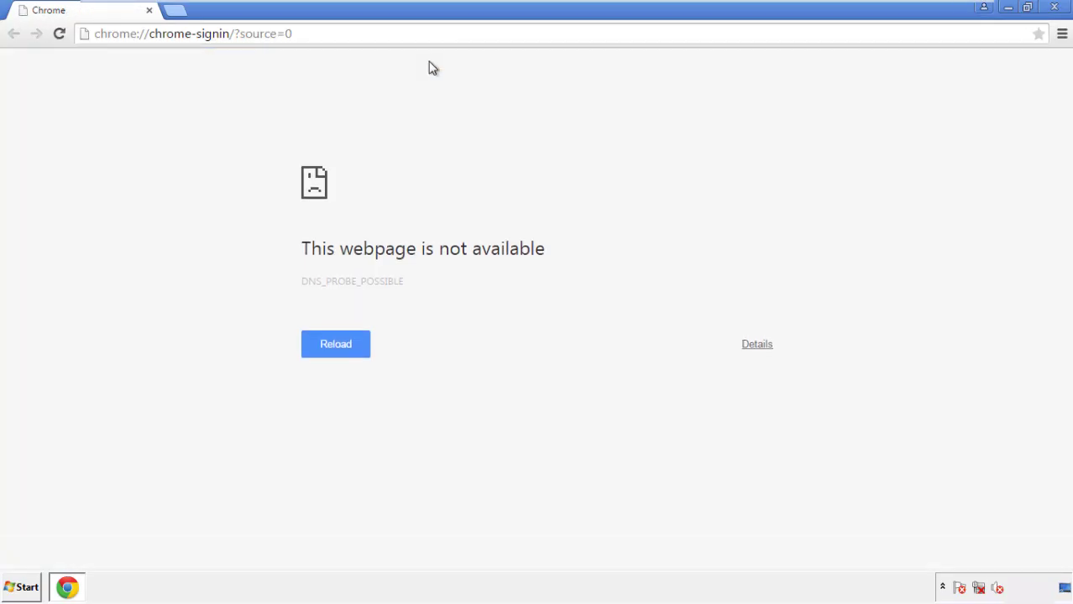
click(1063, 37)
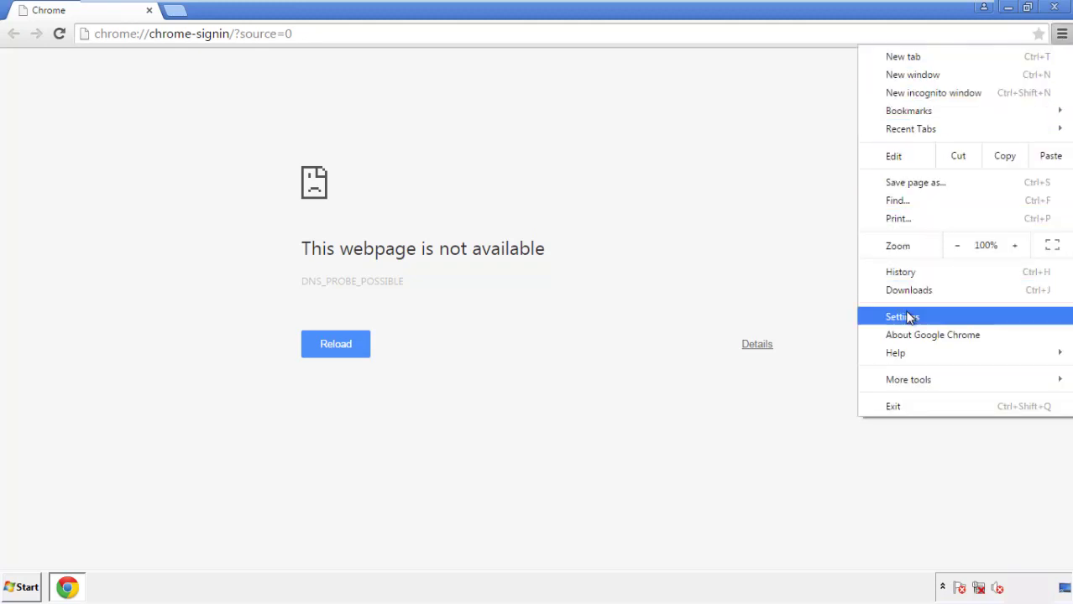
click(906, 317)
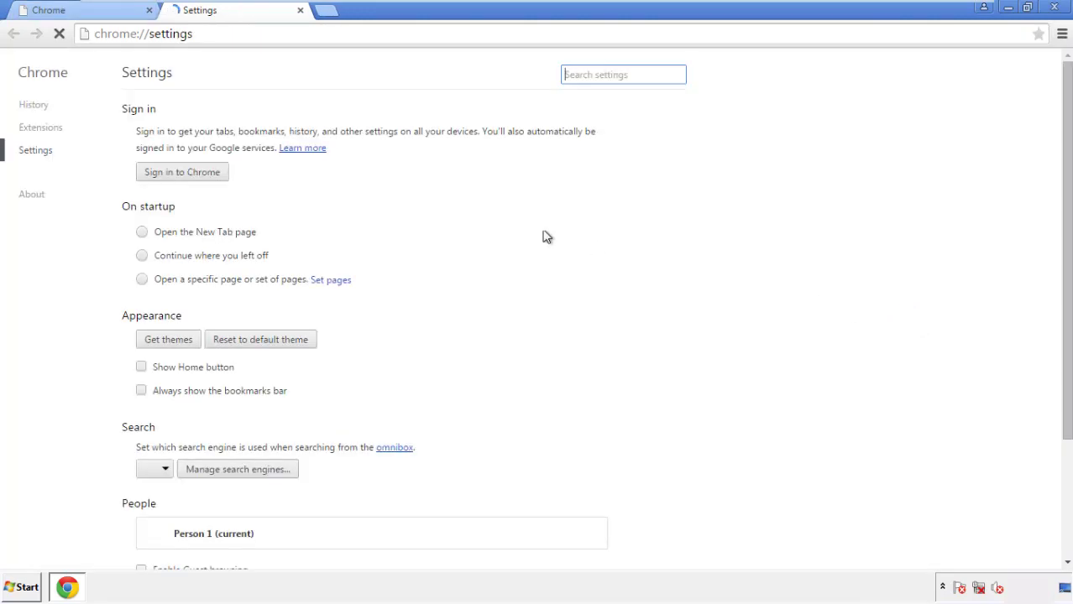
click(39, 108)
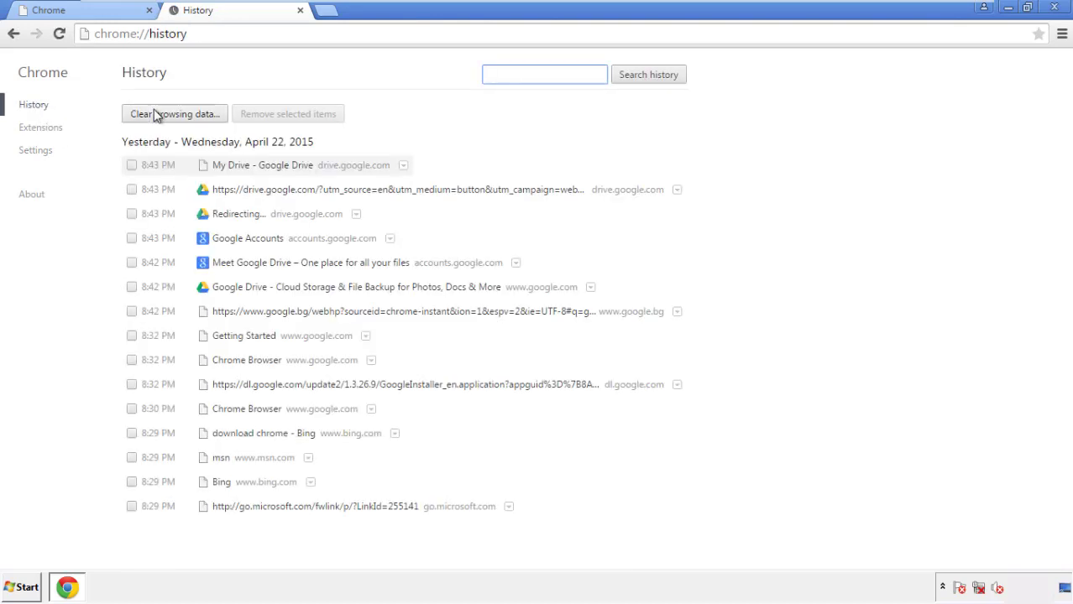
- Clear Chrome browsing data from the beginning of time, including Autofill form data
click(162, 117)
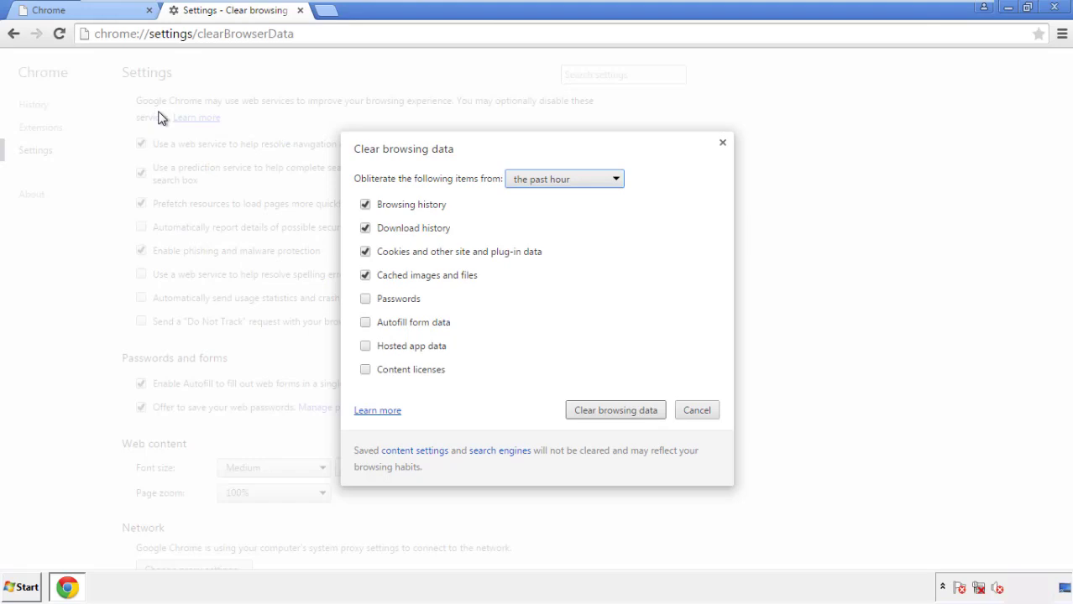
click(540, 181)
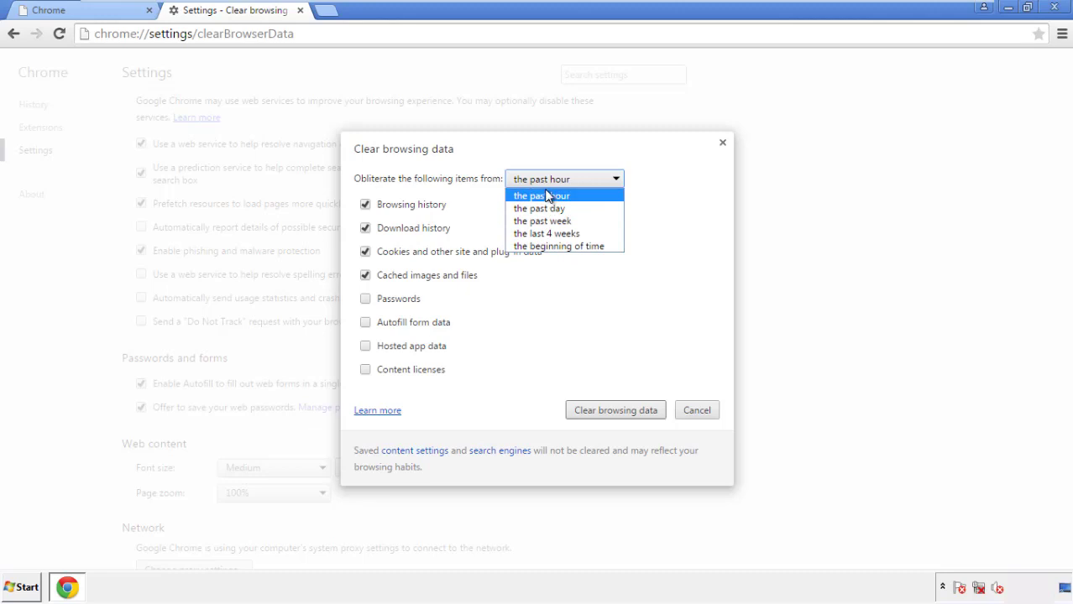
click(538, 247)
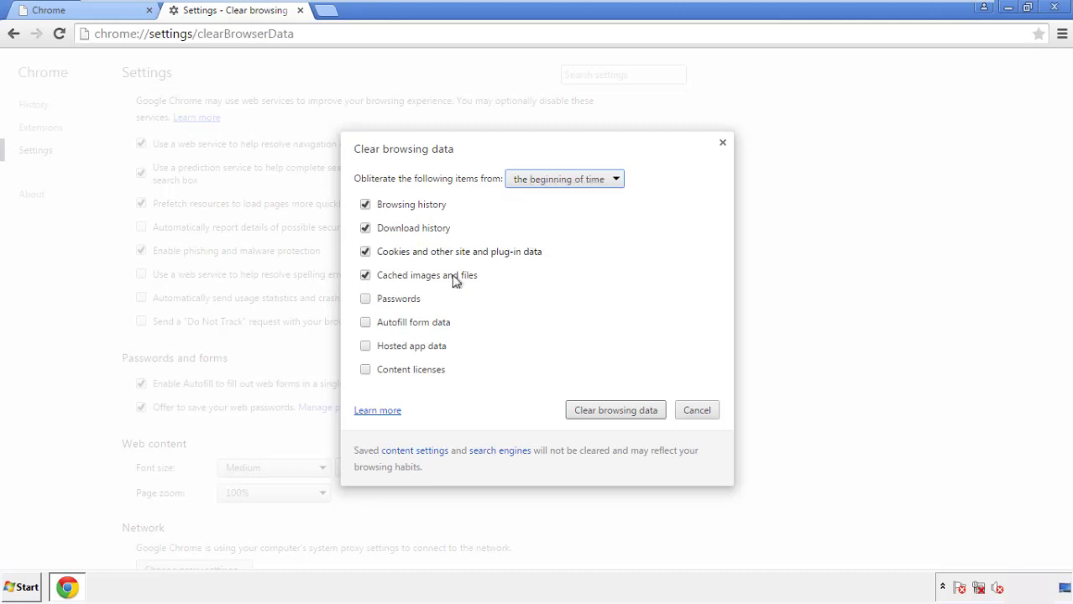
click(369, 323)
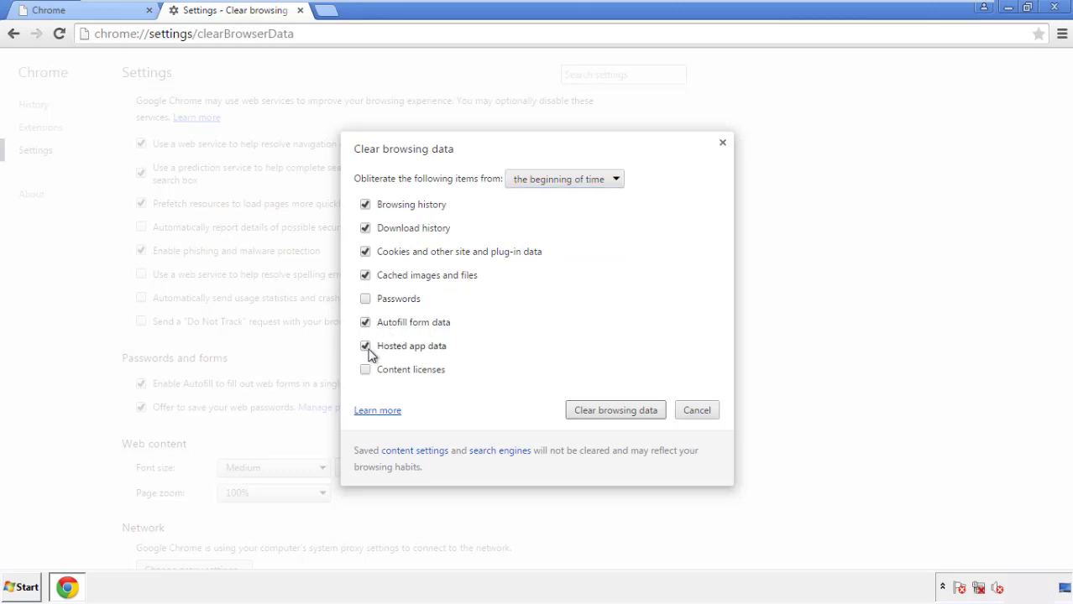
click(598, 411)
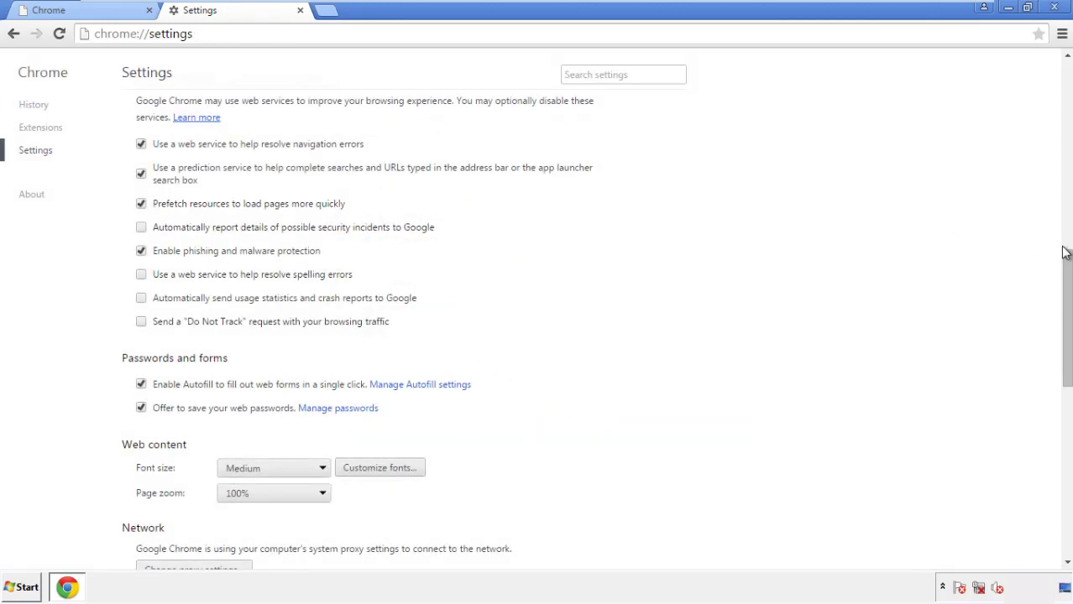
- Reset Chrome's settings to defaults and close the browser
drag(1066, 262, 1066, 441)
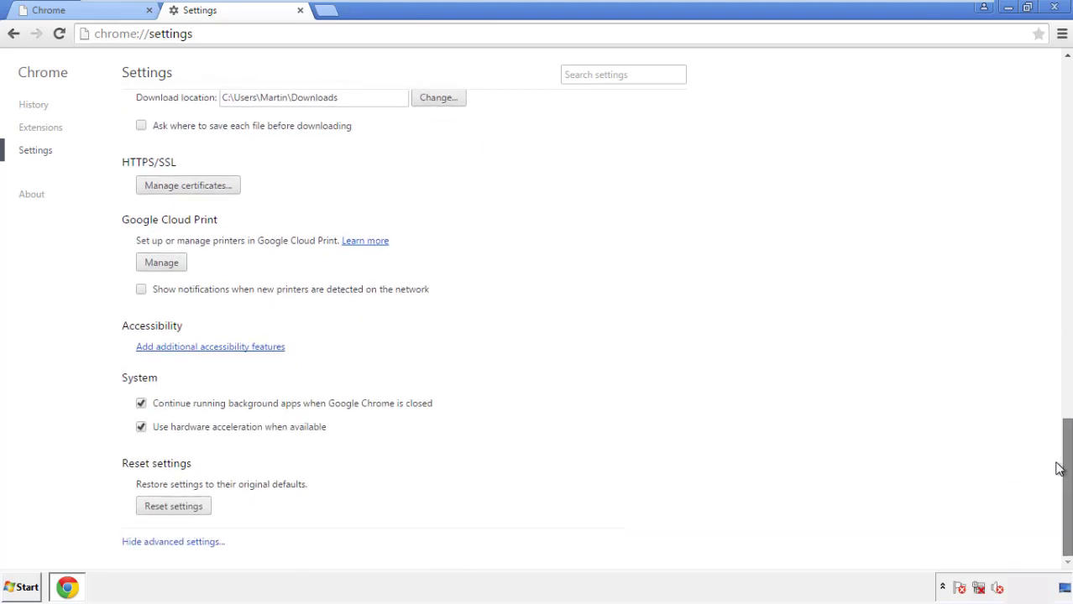
click(204, 509)
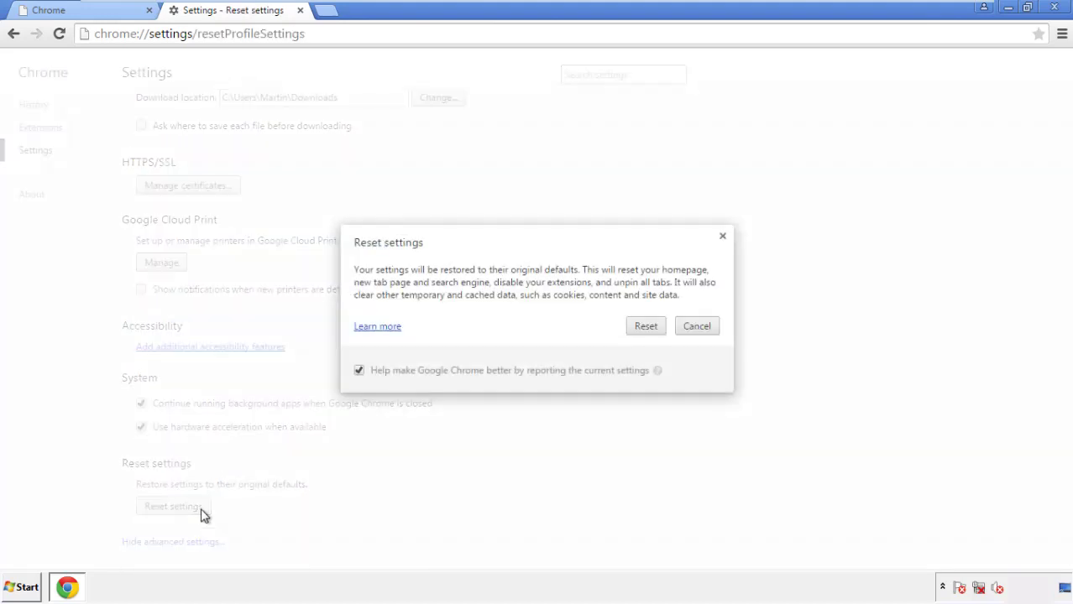
click(647, 328)
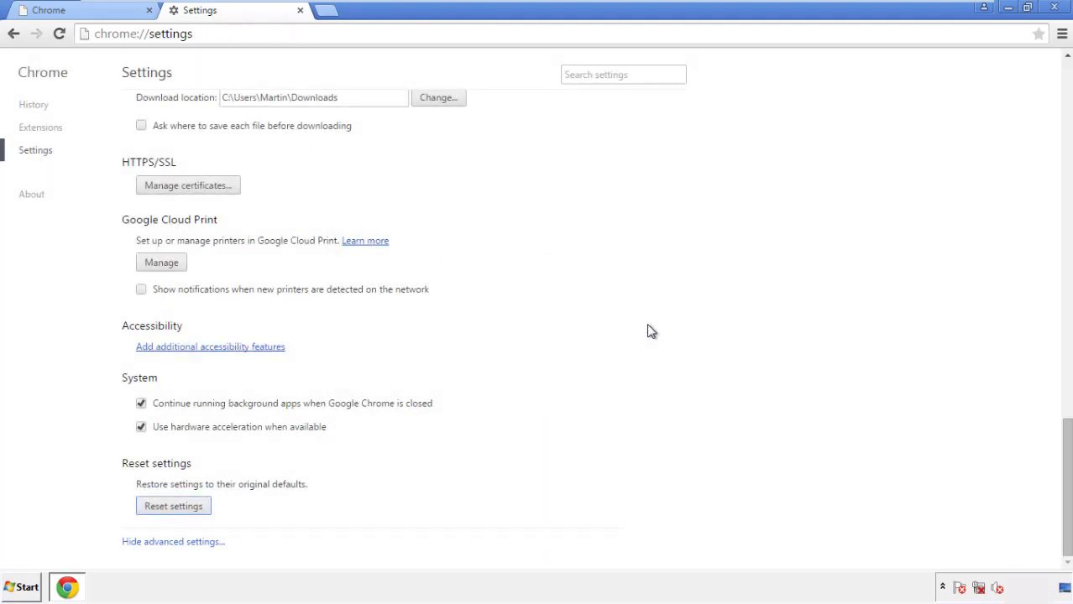
click(1052, 7)
click(577, 271)
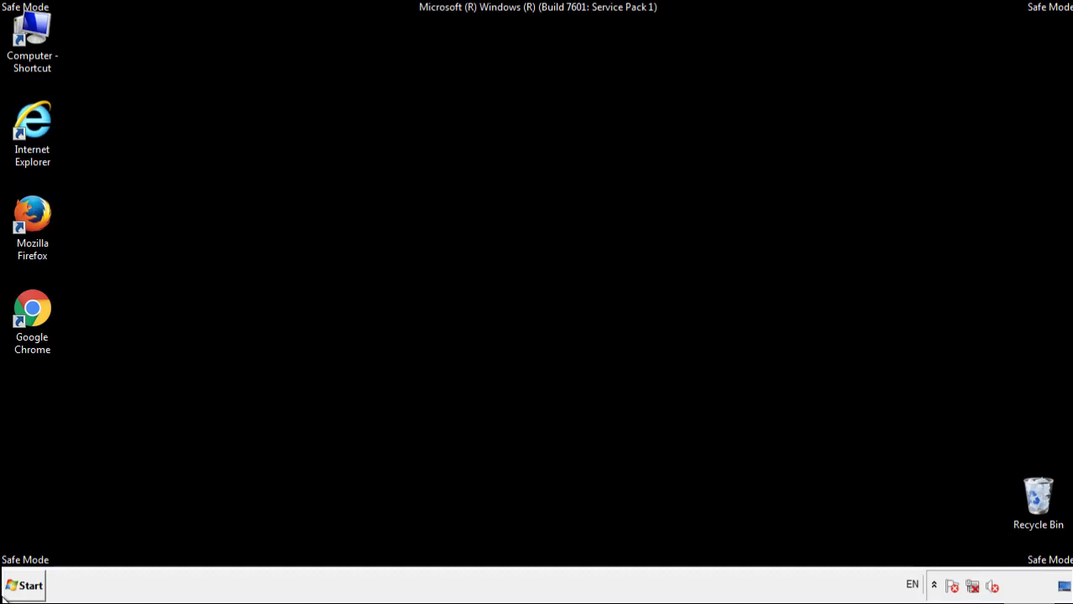
- Remove the Search Mine extension from Firefox's add-ons, then close Firefox
double_click(41, 210)
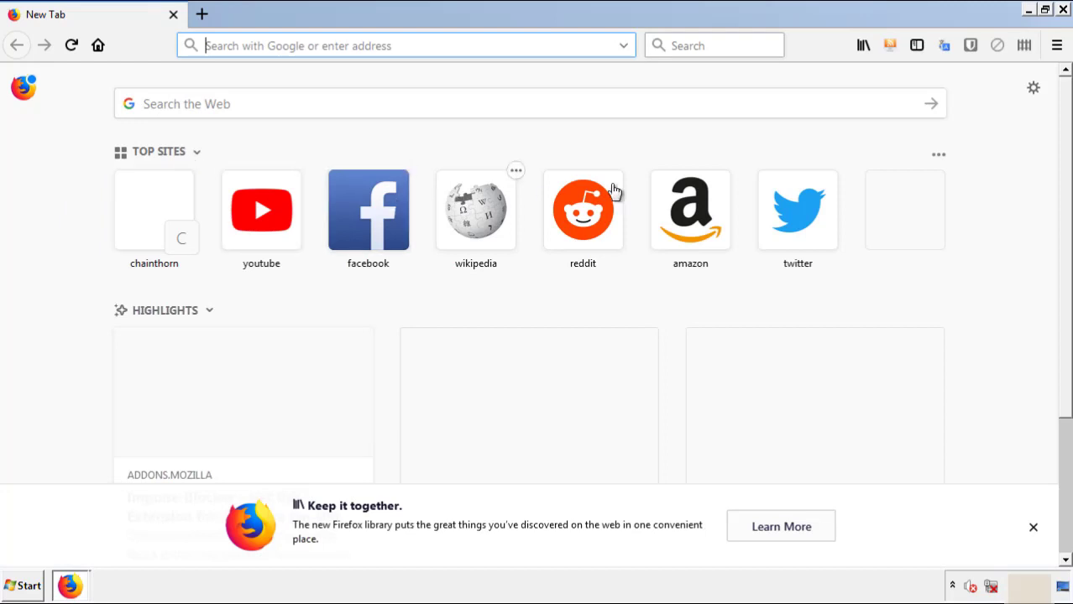
click(1056, 46)
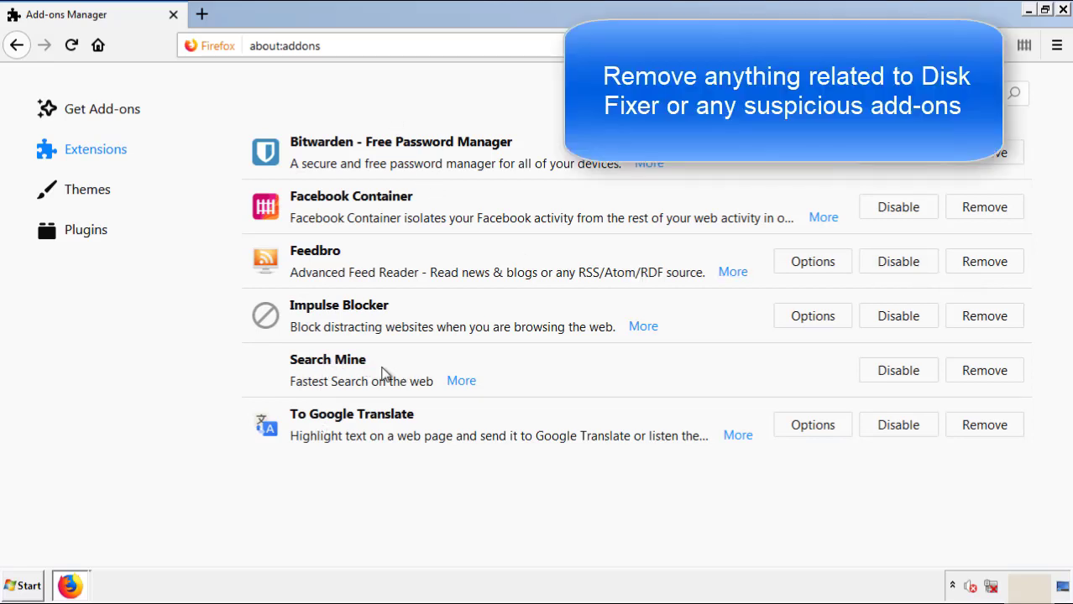
click(981, 376)
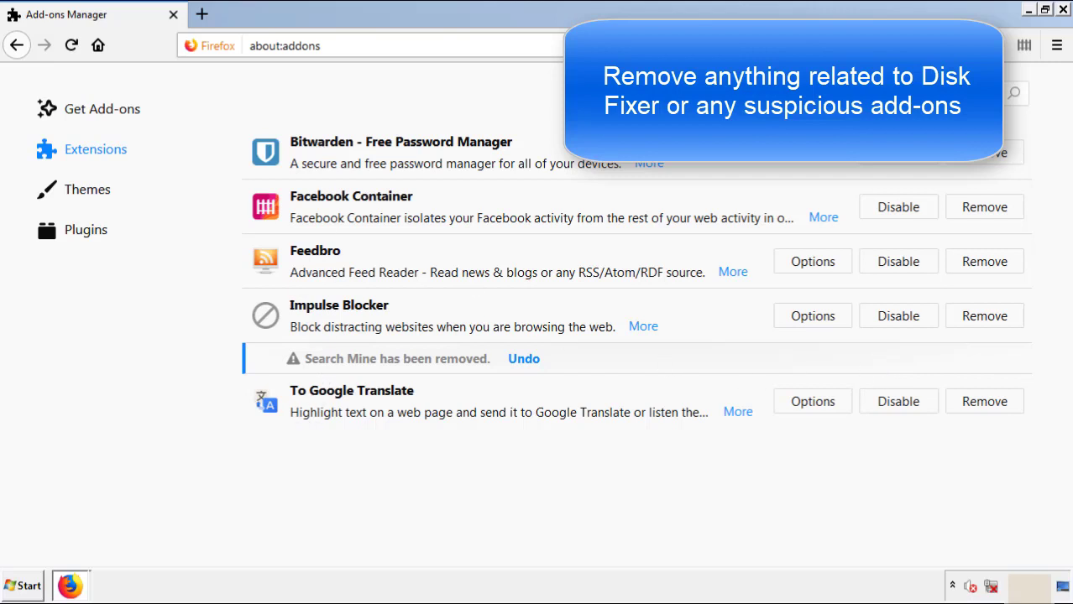
click(1063, 10)
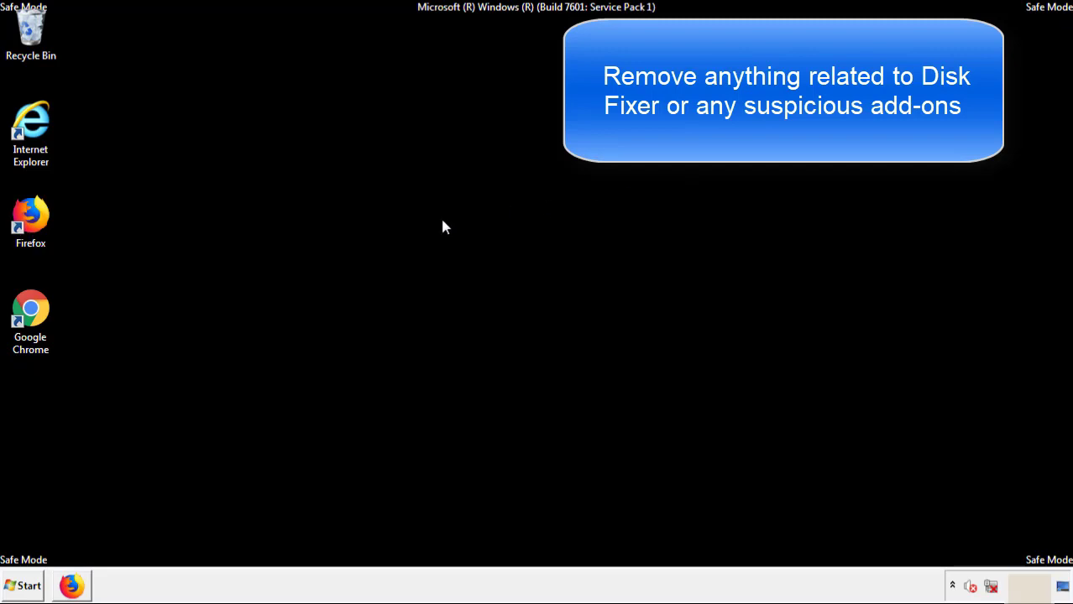
- Remove and confirm deleting the Search Mine extension in Chrome's Extensions list, then close Chrome
double_click(30, 323)
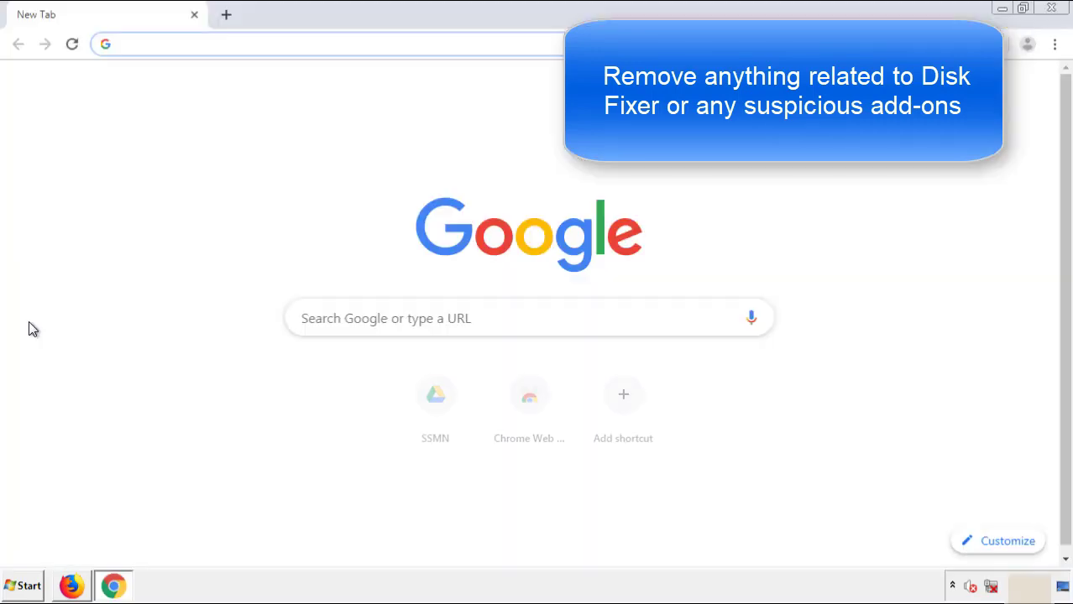
click(1054, 43)
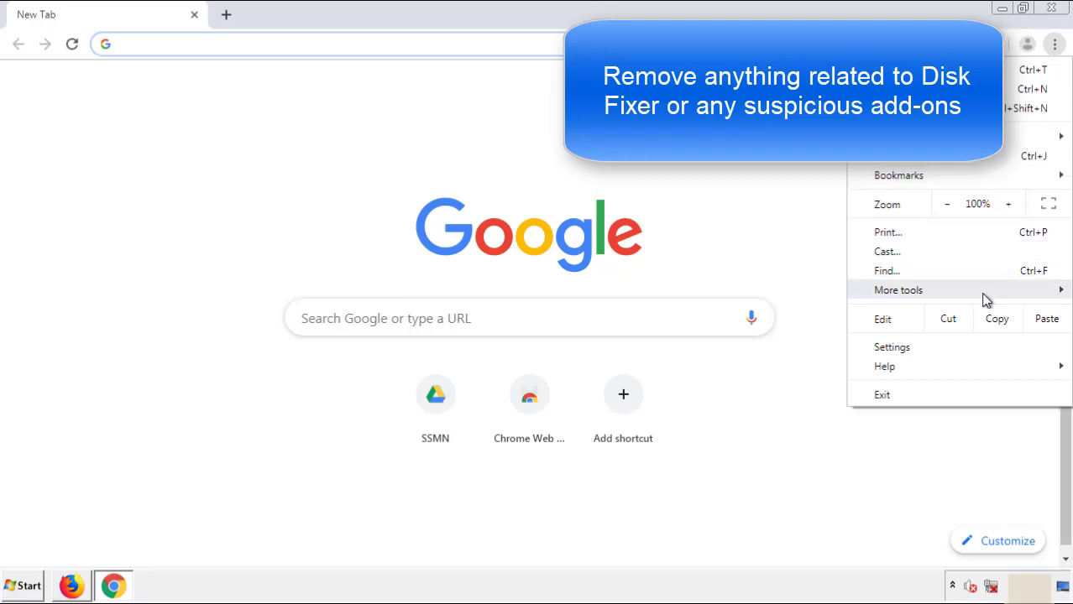
mouse_move(898, 289)
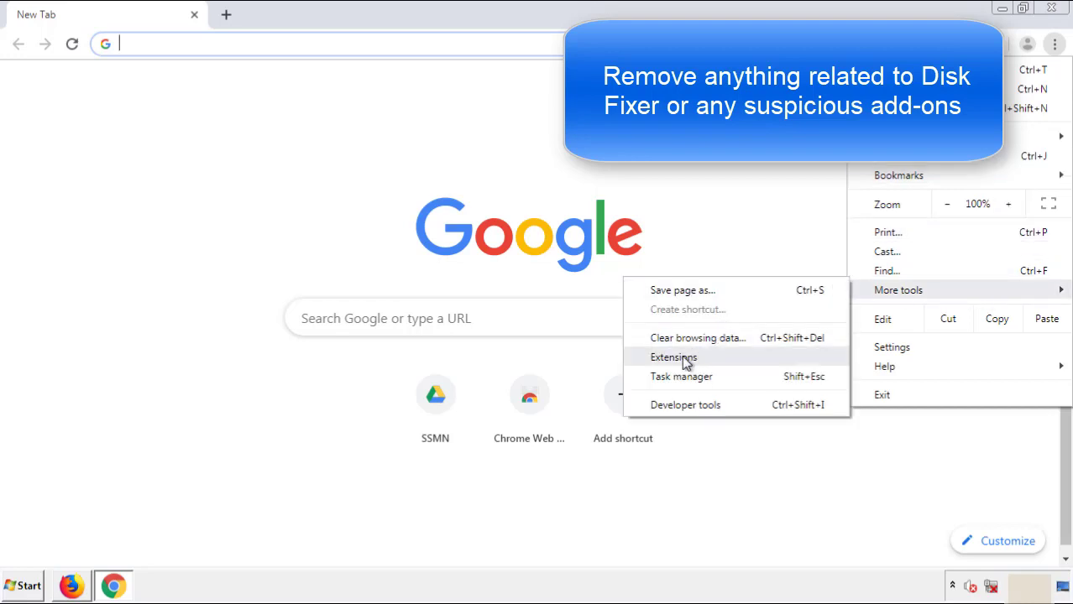
click(685, 357)
scroll(304, 271, down, 8)
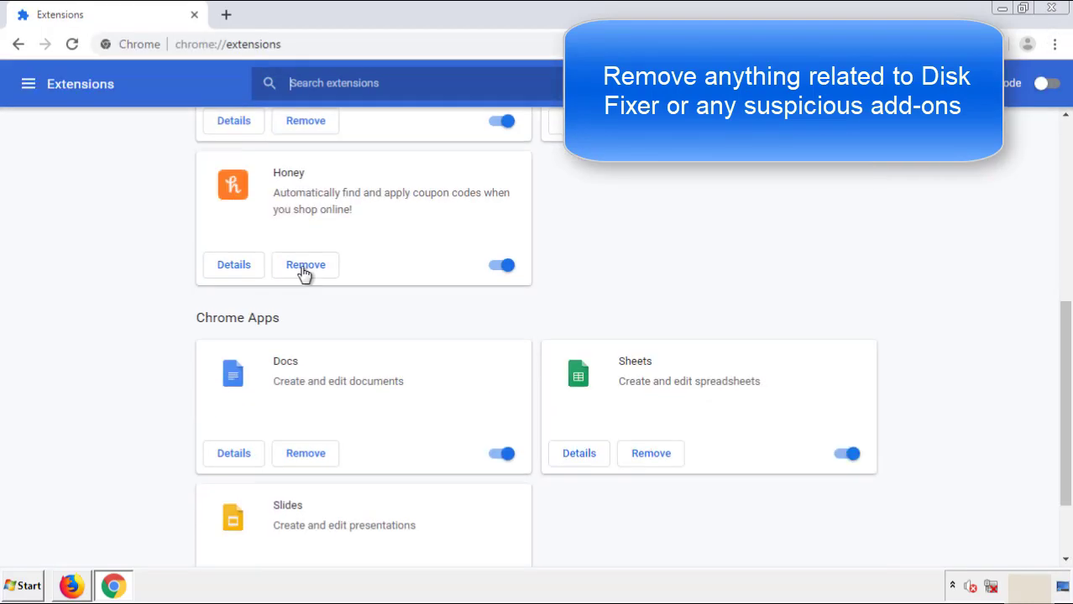
scroll(407, 307, up, 9)
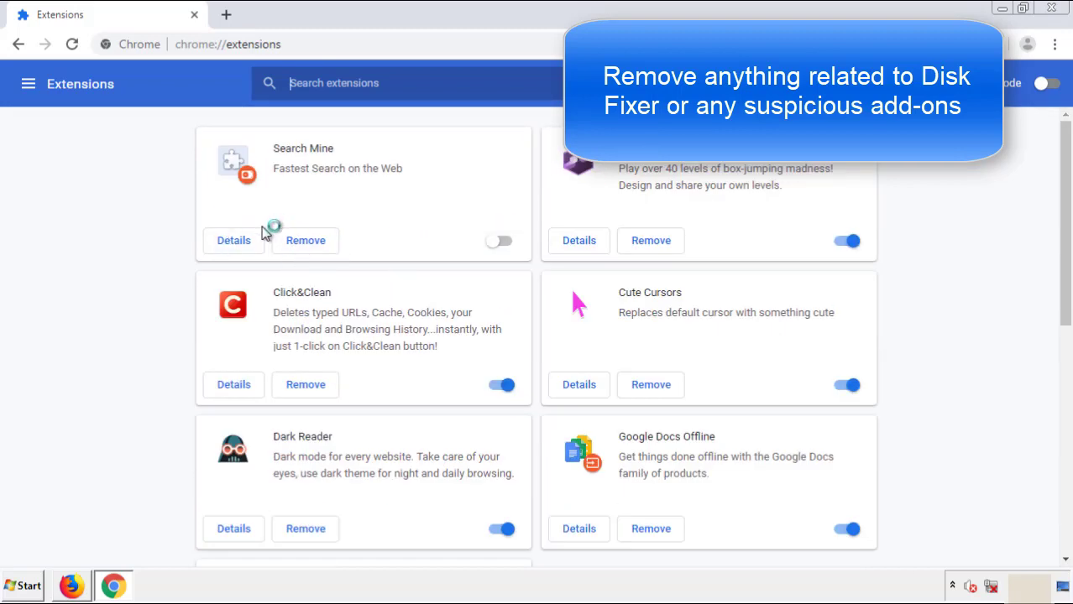
click(304, 245)
key(Return)
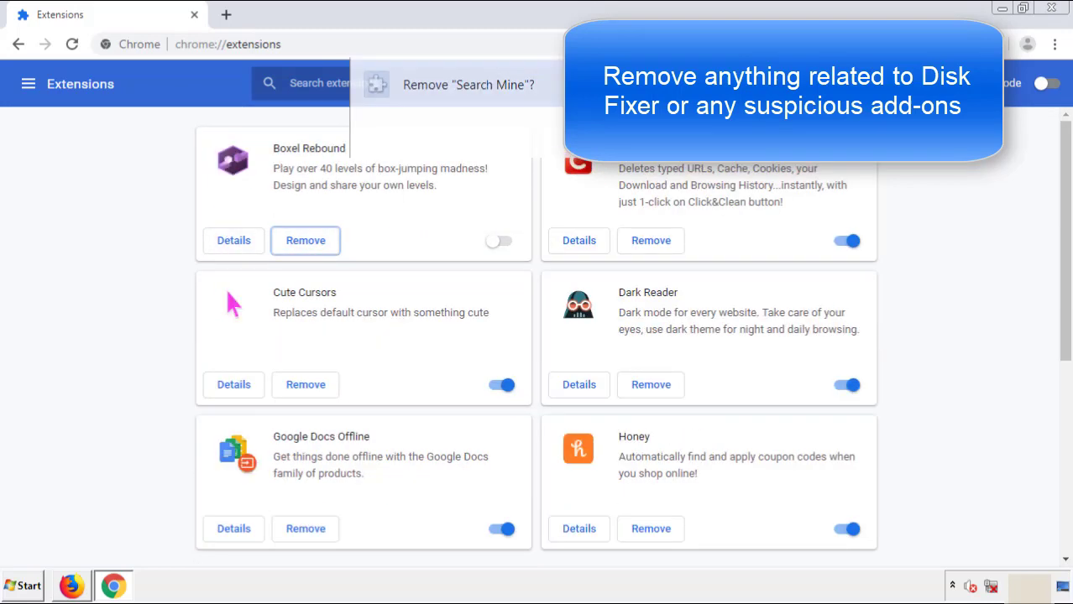
click(1051, 8)
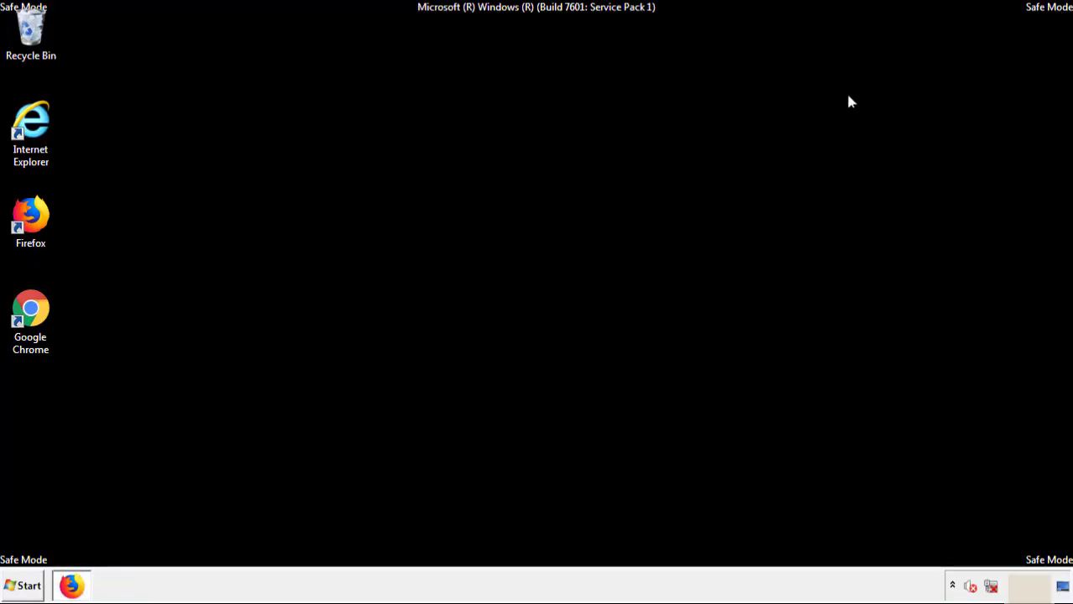
- Open the Start menu to reach the shutdown options
click(18, 585)
mouse_move(290, 549)
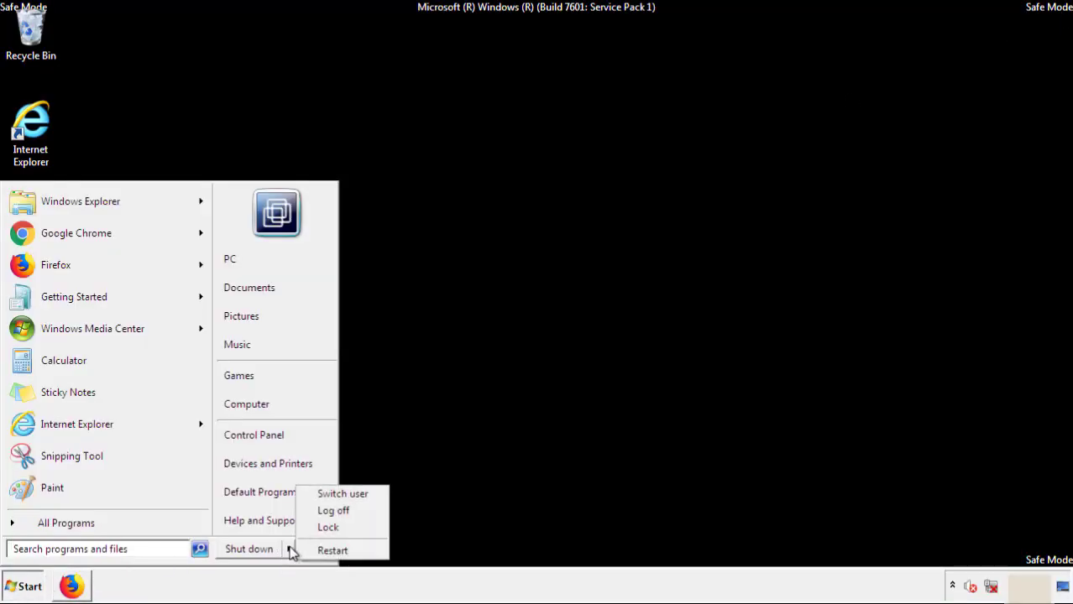